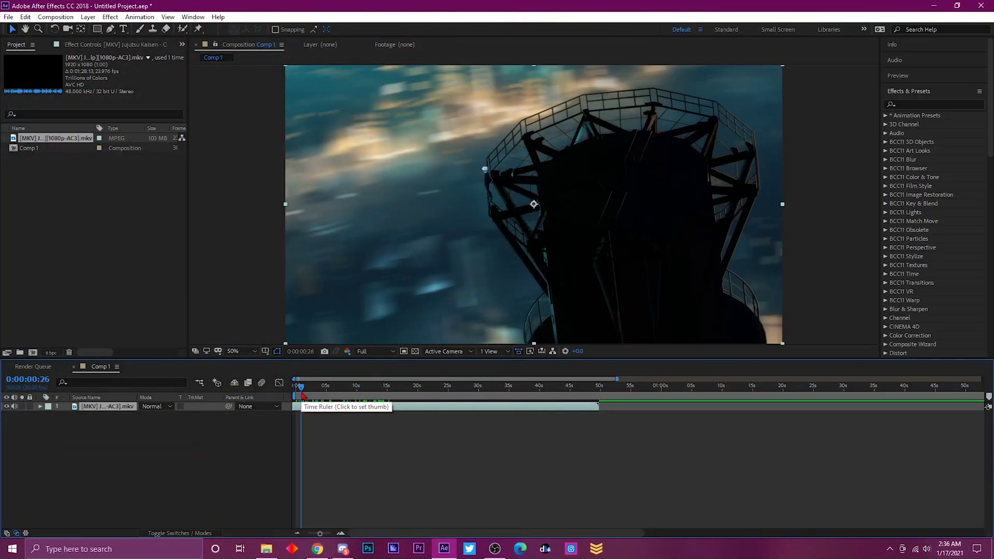
# Trim the footage layer's in point to about 11 seconds and out point to about 16 seconds.
pyautogui.moveTo(303, 396); pyautogui.dragTo(367, 395)
pyautogui.hotkey('alt', '[')
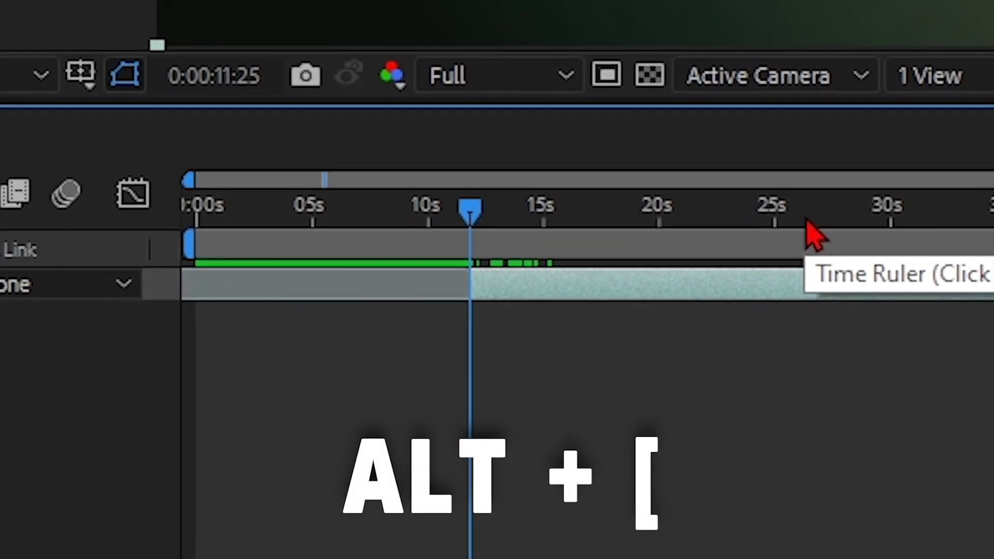
pyautogui.moveTo(471, 239); pyautogui.dragTo(479, 238)
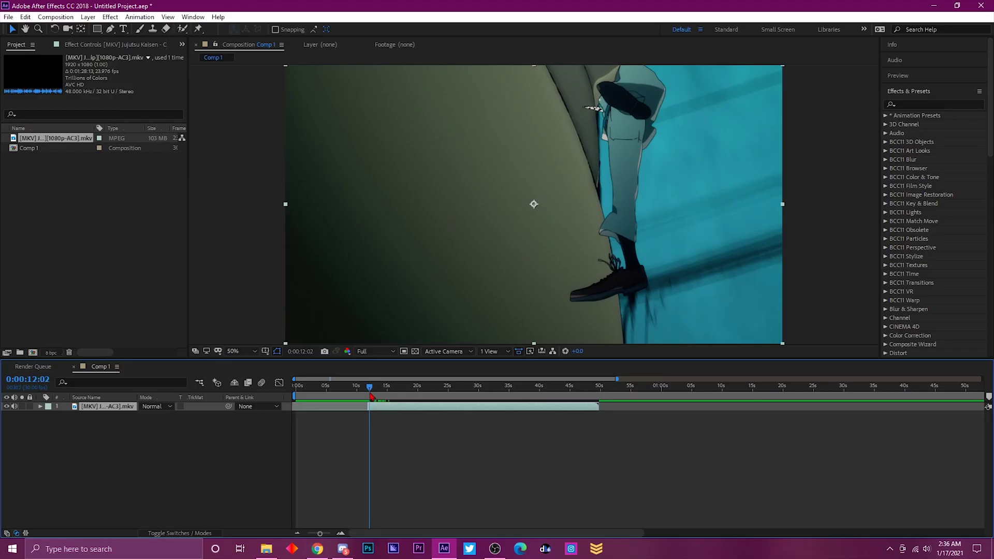
pyautogui.moveTo(371, 396); pyautogui.dragTo(395, 396)
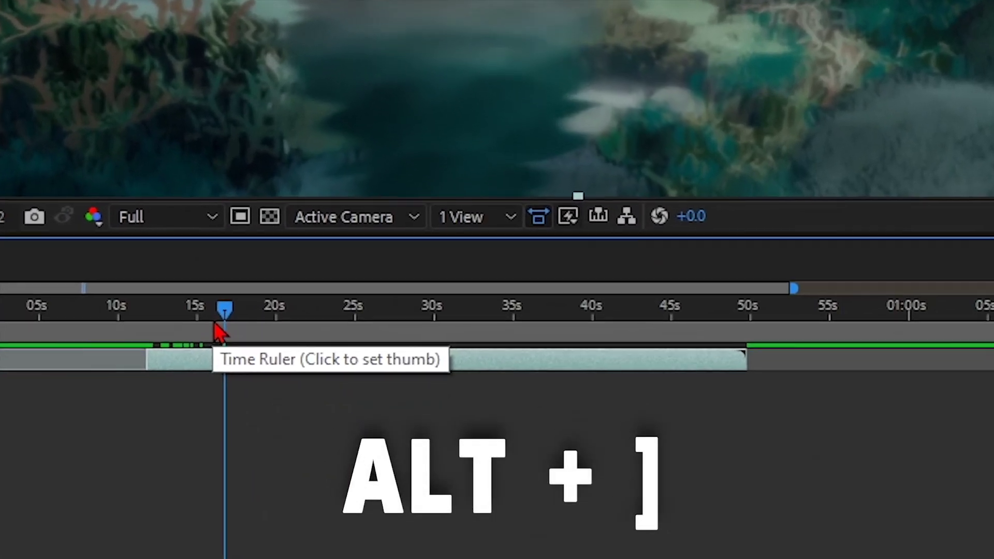
pyautogui.hotkey('alt', ']')
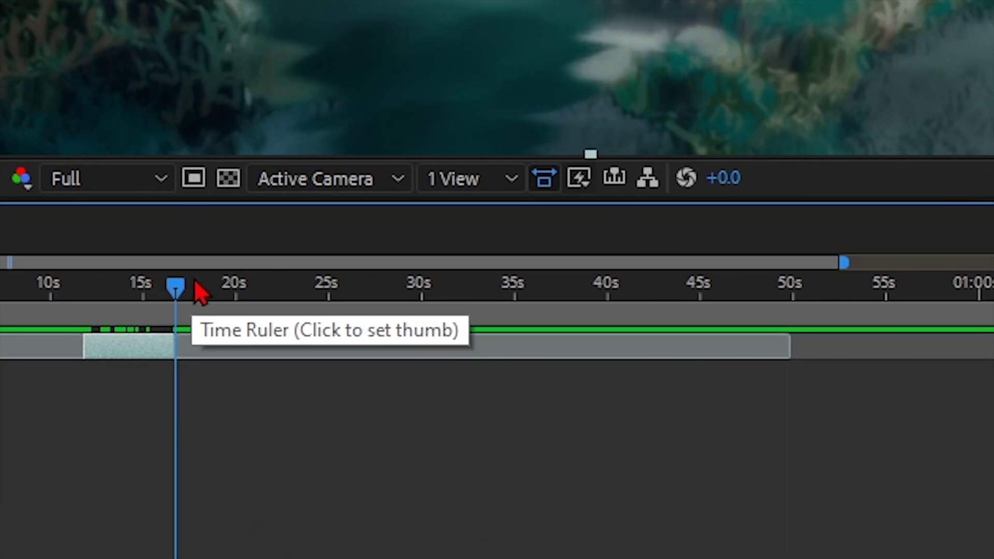
# Duplicate the trimmed footage layer at 0:00:14:11, delete the copy, and reselect the original.
pyautogui.moveTo(176, 288); pyautogui.dragTo(112, 290)
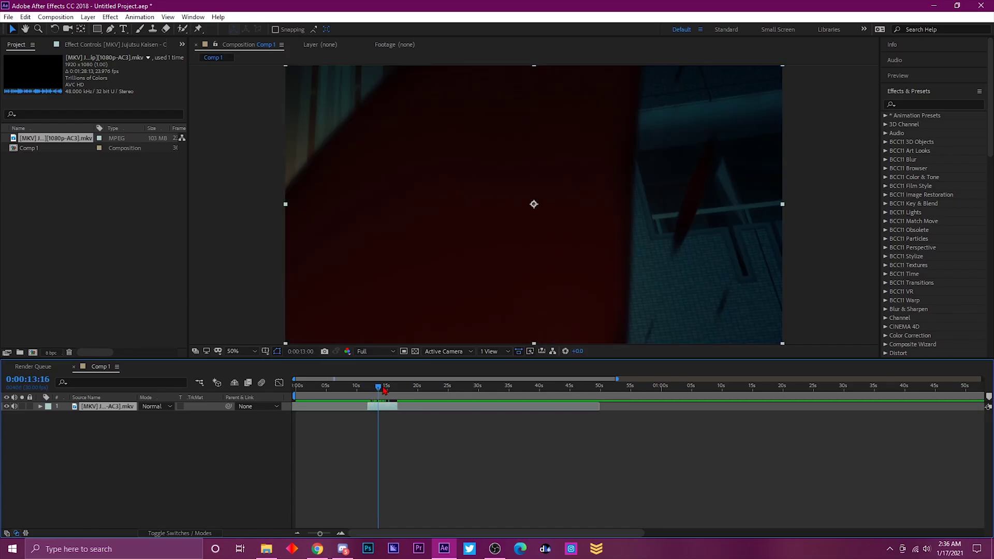
pyautogui.moveTo(385, 391); pyautogui.dragTo(384, 390)
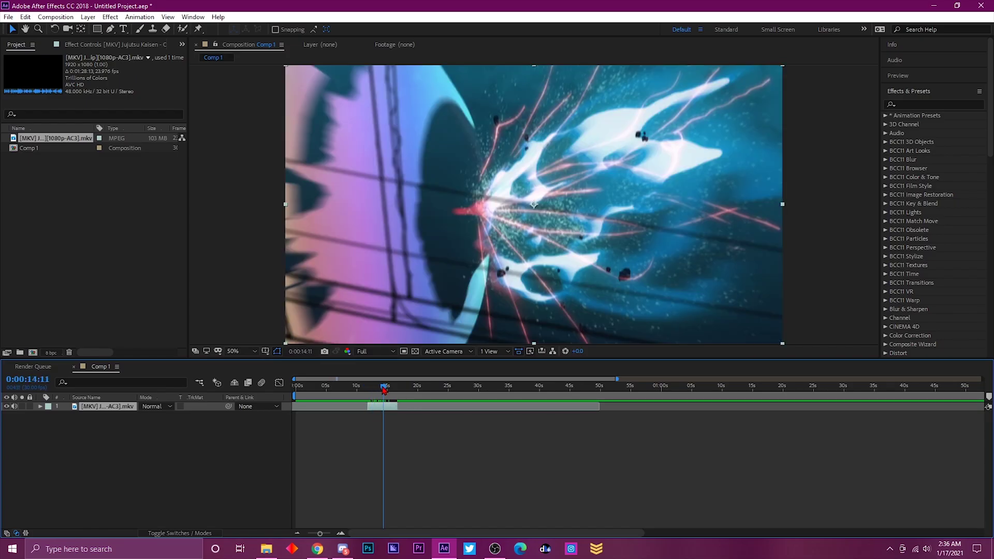
pyautogui.hotkey('ctrl', 'd')
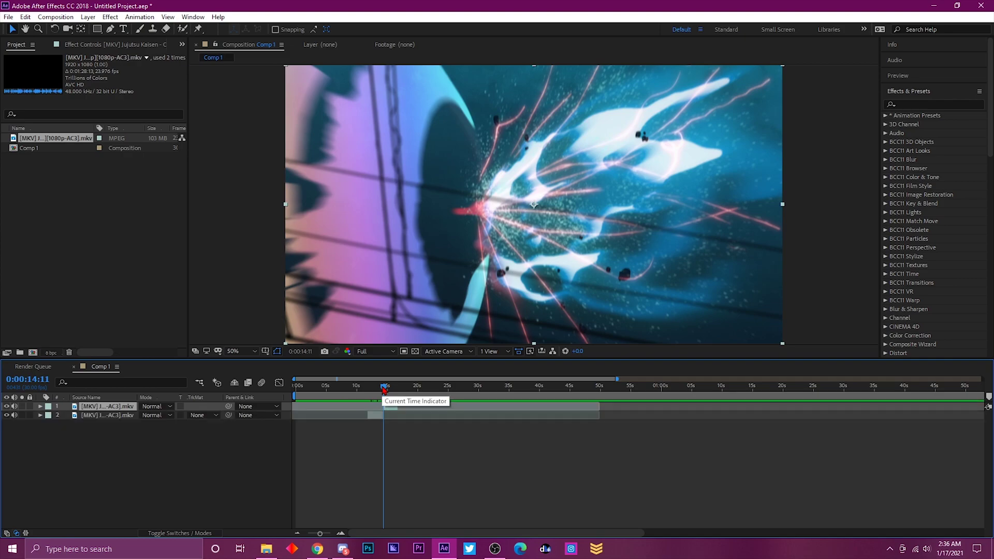
pyautogui.press('Delete')
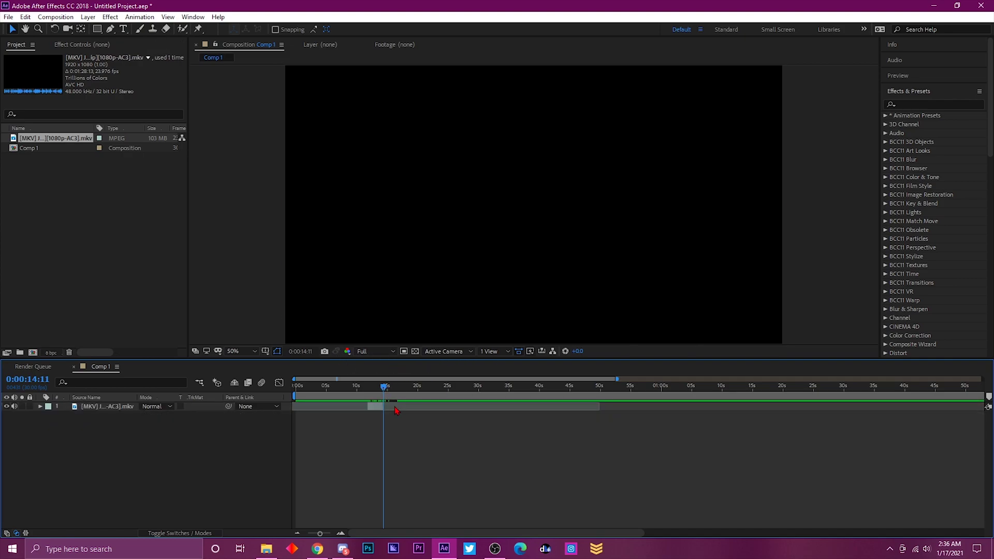
pyautogui.click(432, 405)
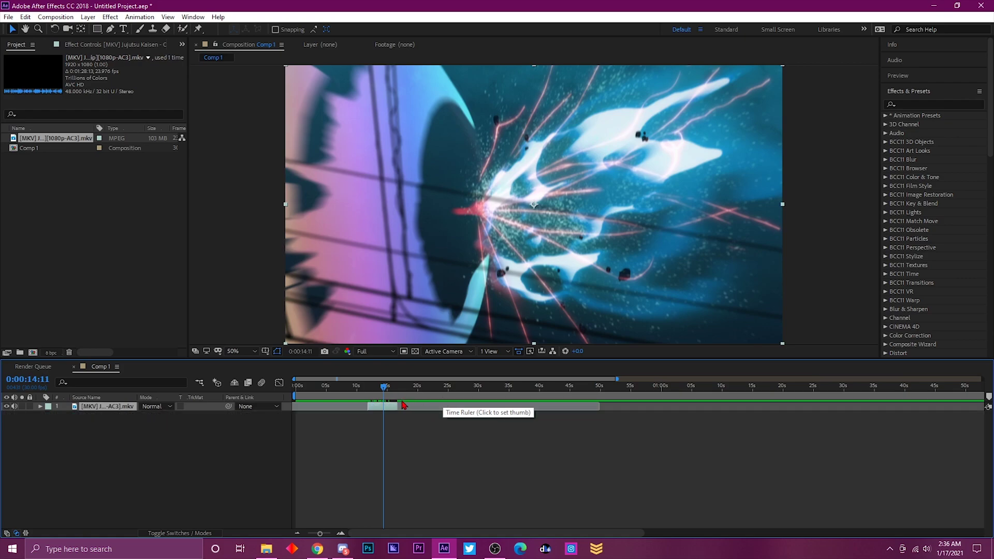
pyautogui.moveTo(424, 393); pyautogui.dragTo(664, 410)
# Snap the clip's start to the playhead near 43 seconds with the [ shortcut.
pyautogui.click(558, 394)
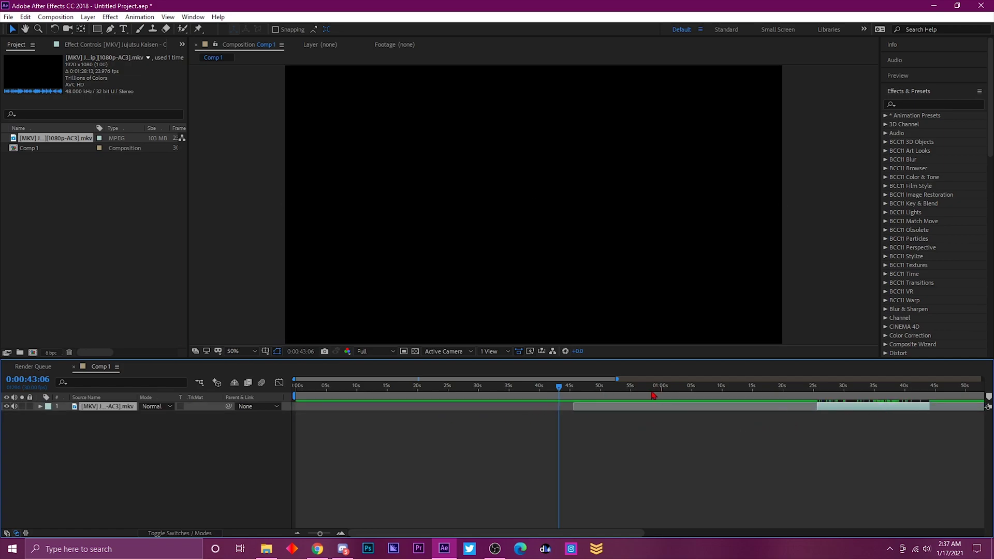
pyautogui.moveTo(559, 392); pyautogui.dragTo(260, 392)
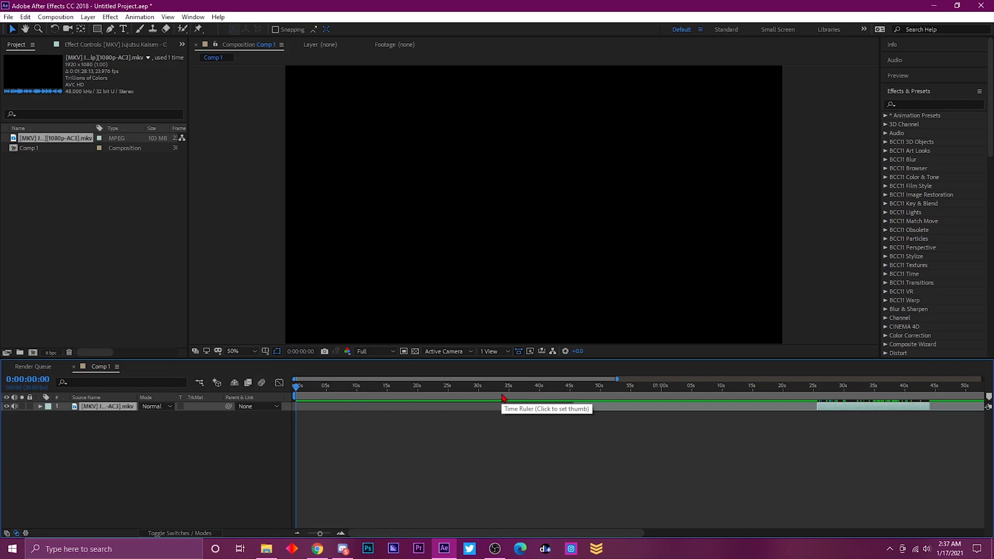
pyautogui.press('[')
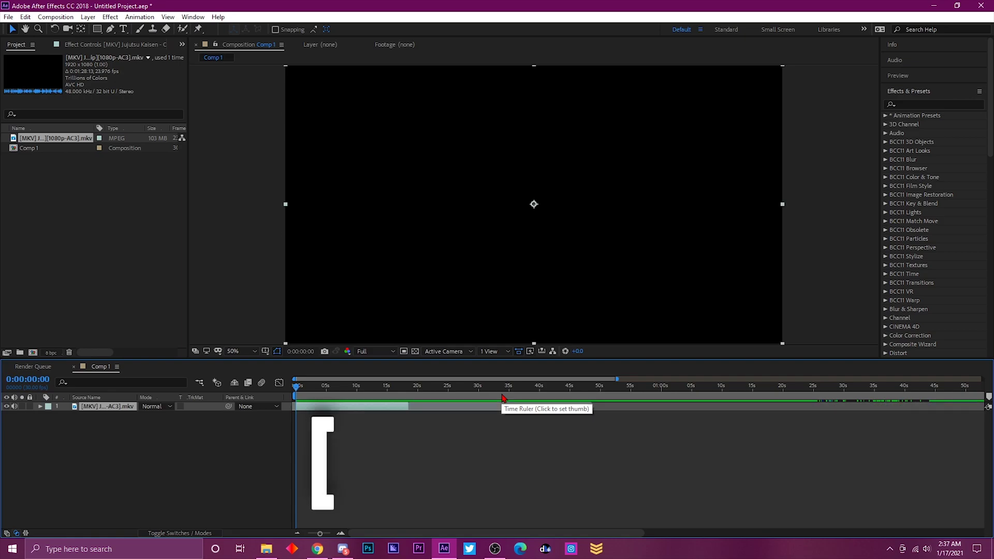
pyautogui.moveTo(318, 410); pyautogui.dragTo(763, 430)
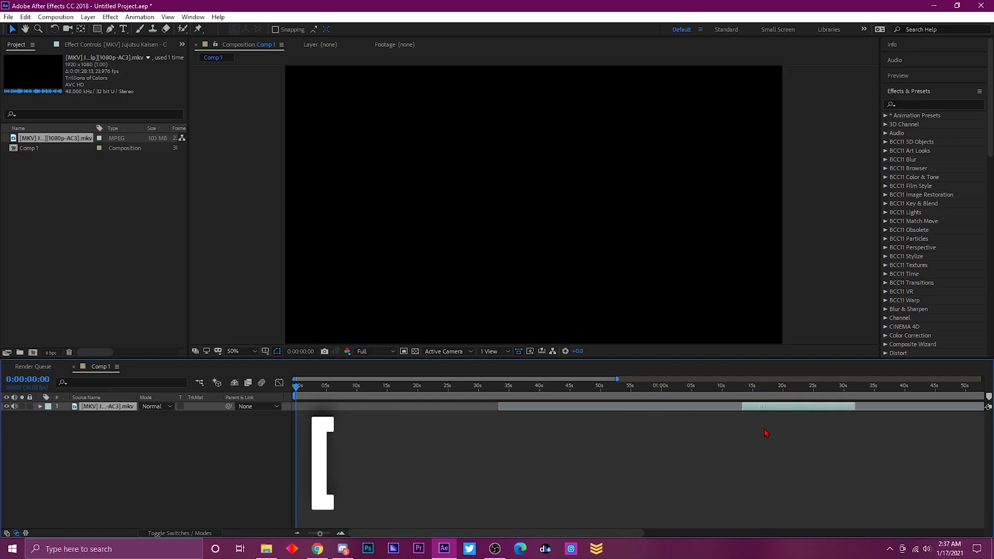
pyautogui.press('[')
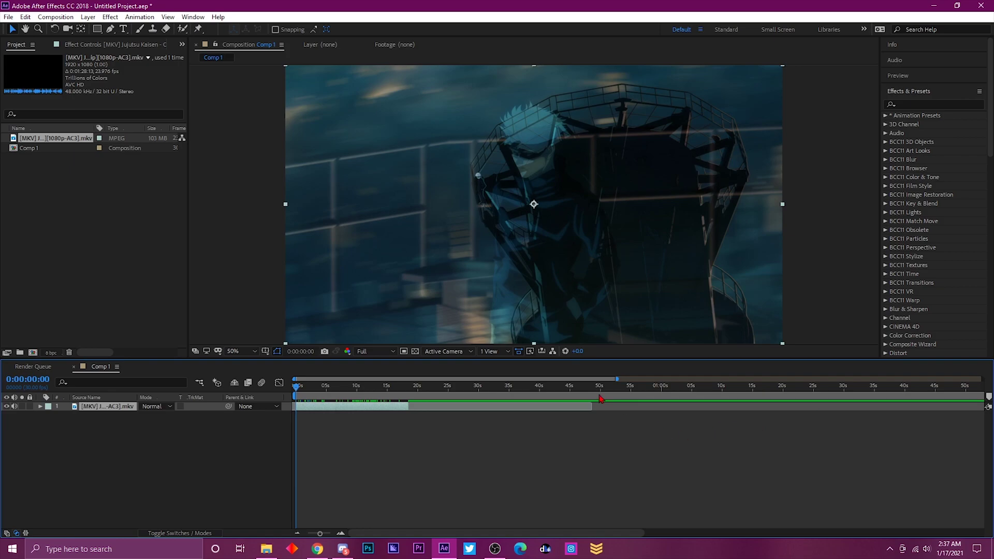
# Snap the clip's end to 0:01:40:12 with ], undo, and drag it back near the comp start.
pyautogui.moveTo(673, 397); pyautogui.dragTo(862, 409)
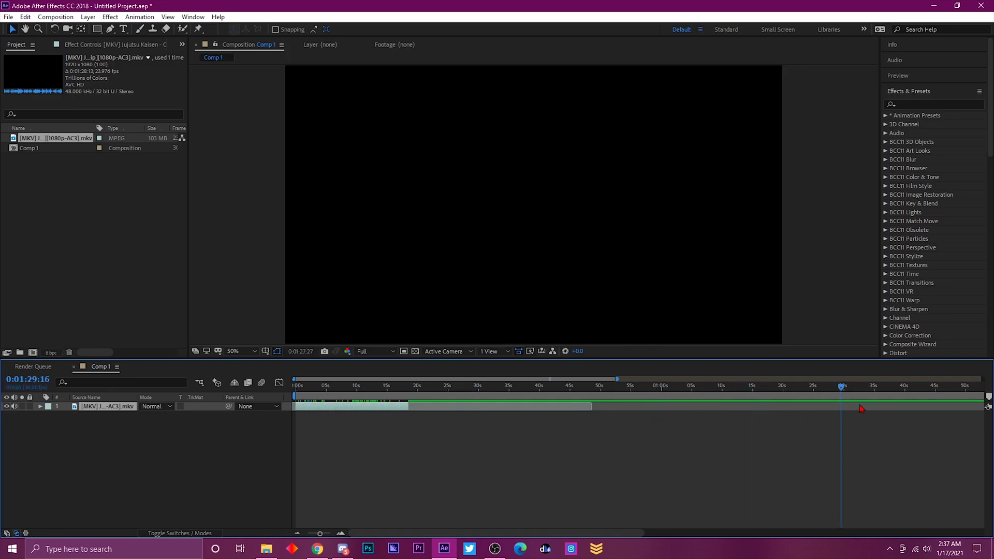
pyautogui.moveTo(918, 396); pyautogui.dragTo(909, 394)
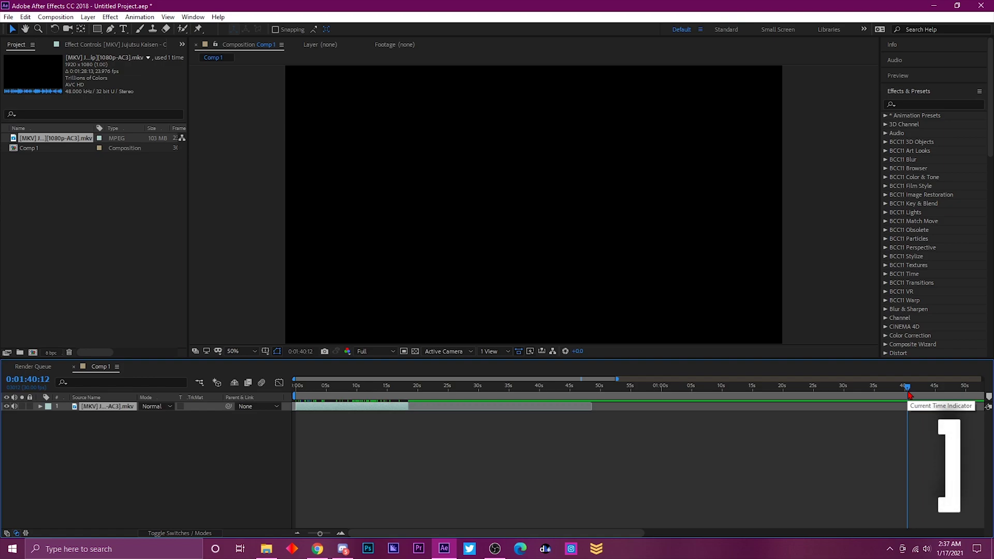
pyautogui.press(']')
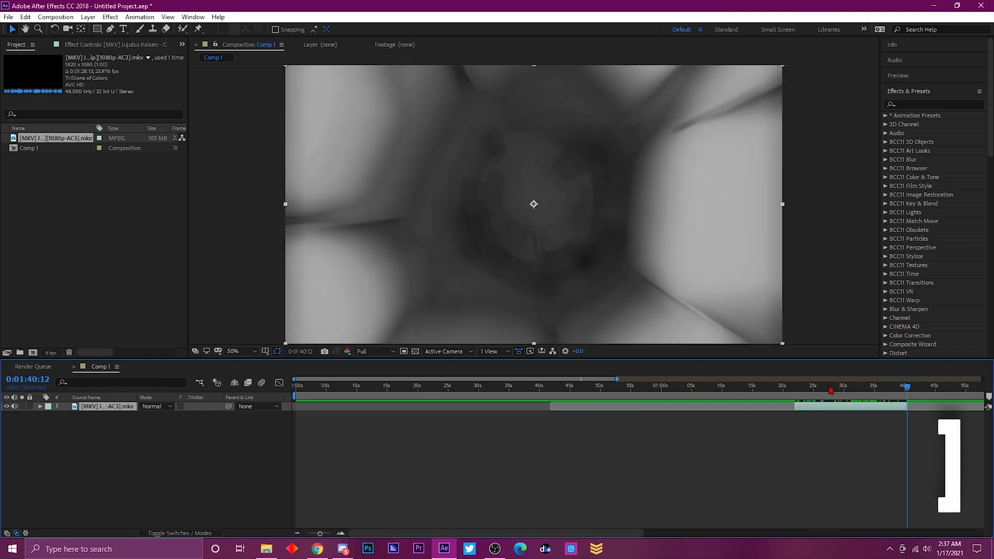
pyautogui.moveTo(909, 395); pyautogui.dragTo(459, 366)
pyautogui.hotkey('ctrl', 'z')
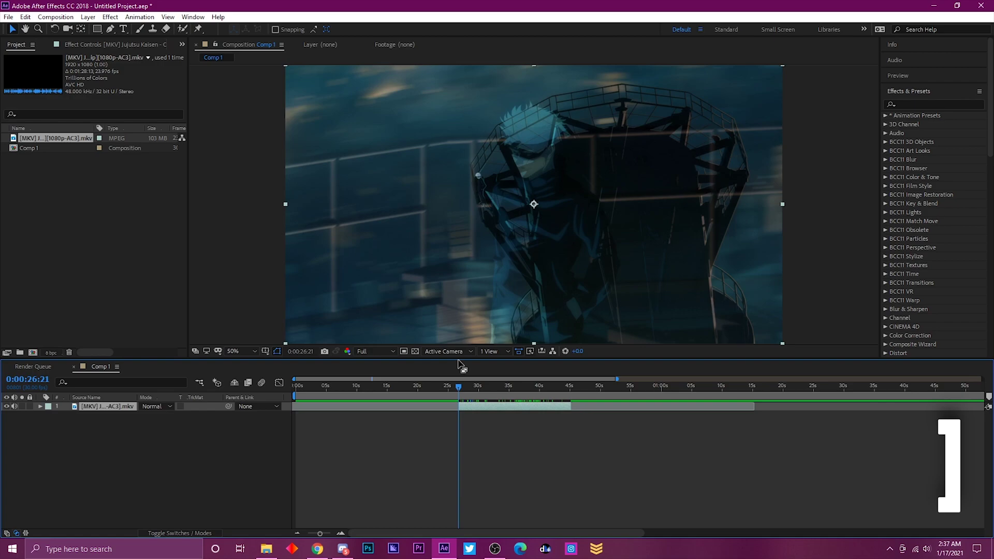
pyautogui.moveTo(472, 407)
pyautogui.mouseDown()
pyautogui.moveTo(510, 411)
pyautogui.moveTo(459, 406)
pyautogui.mouseUp()
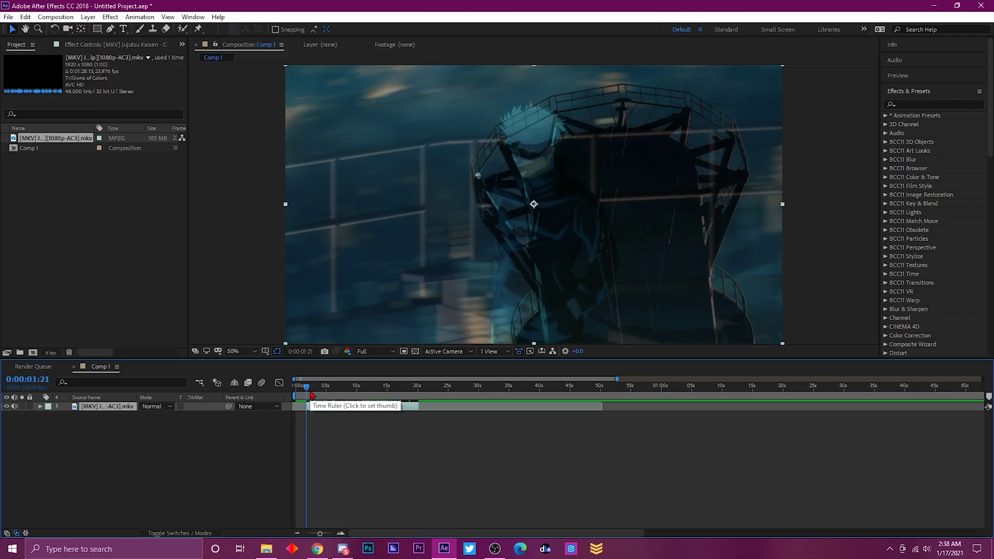
# Pre-compose the footage layer with 'Move all attributes into the new composition' selected.
pyautogui.hotkey('ctrl', 'shift', 'c')
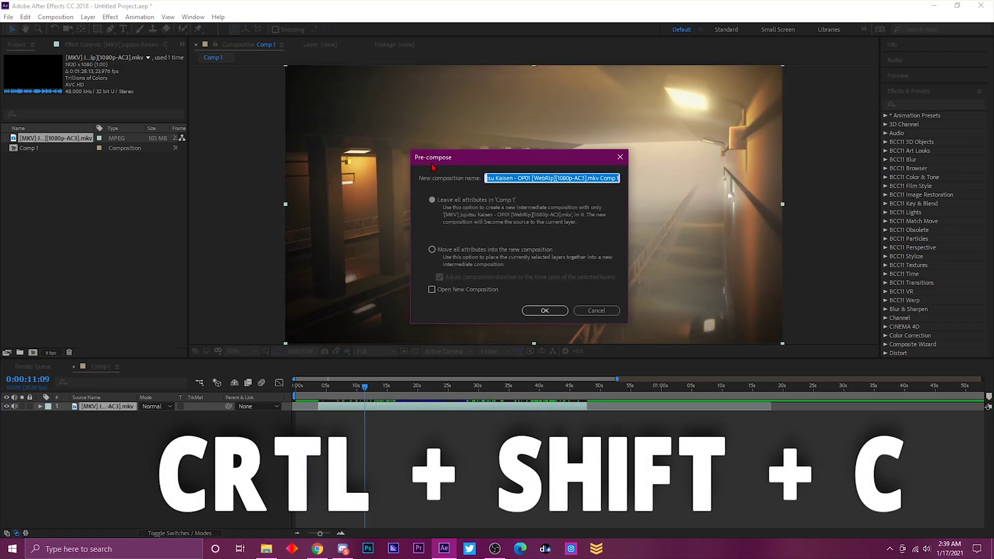
pyautogui.moveTo(452, 168)
pyautogui.mouseDown()
pyautogui.moveTo(572, 228)
pyautogui.moveTo(445, 159)
pyautogui.mouseUp()
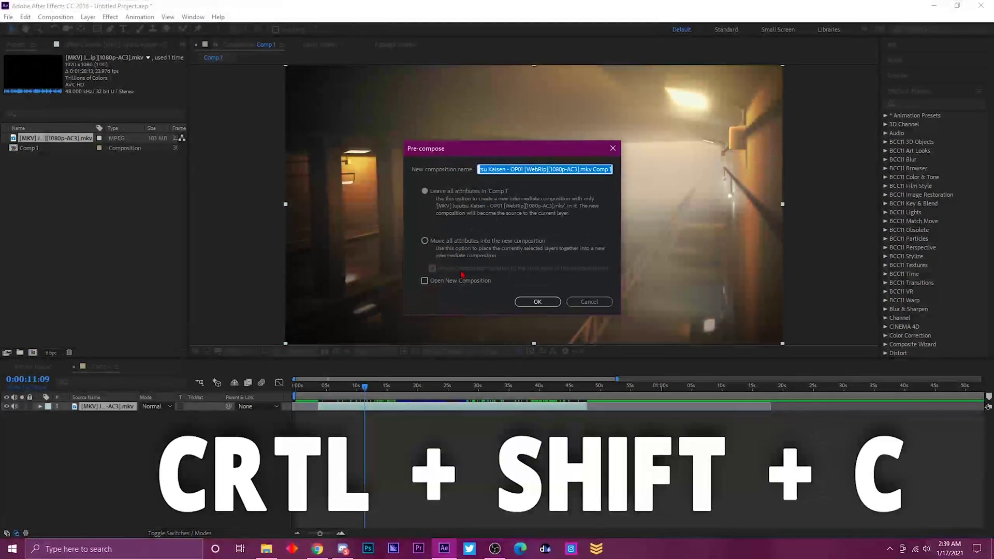
pyautogui.click(424, 241)
pyautogui.click(425, 191)
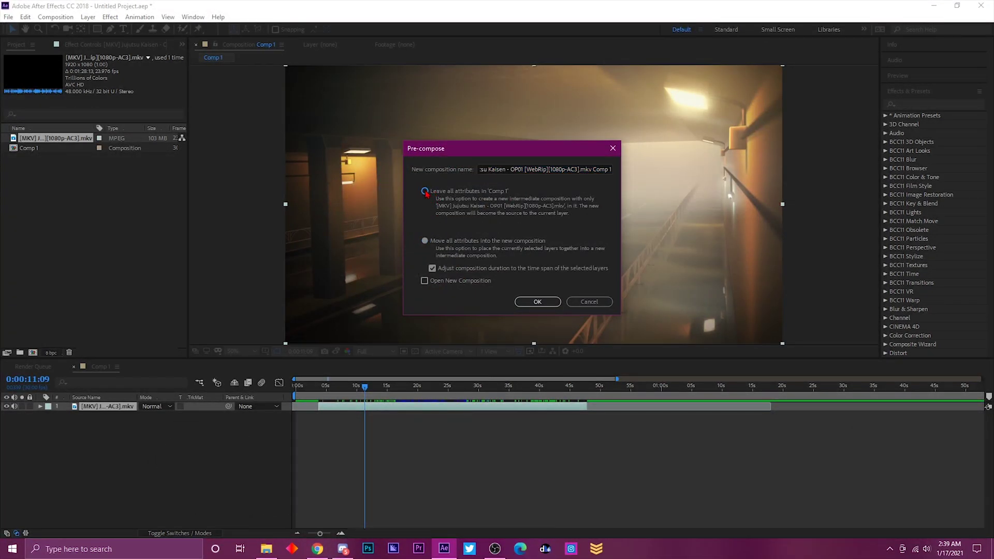
pyautogui.click(425, 242)
pyautogui.click(537, 302)
pyautogui.moveTo(365, 386); pyautogui.dragTo(329, 388)
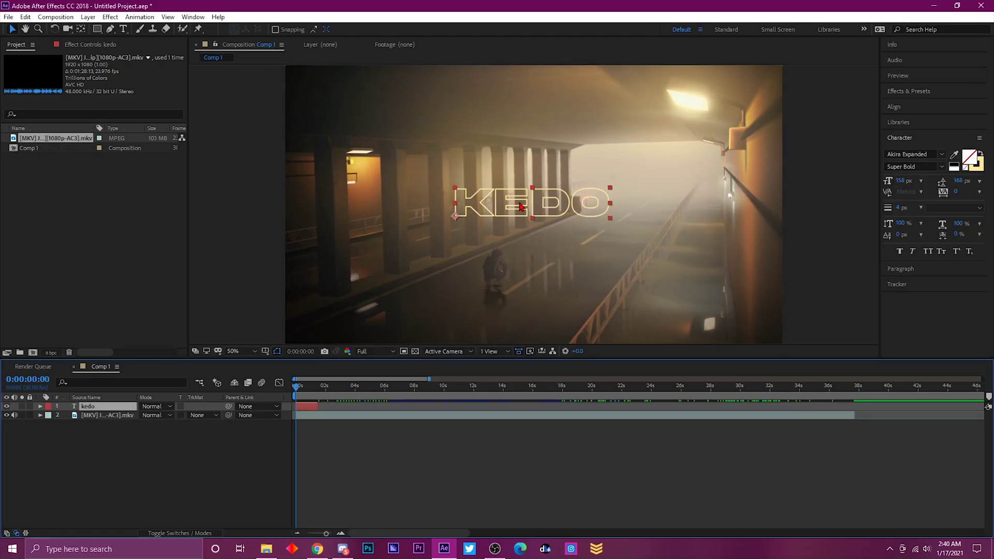
# Drag the tunnel footage down-left and place the KEDO title in the comp's top-right corner.
pyautogui.moveTo(519, 204); pyautogui.dragTo(666, 270)
pyautogui.click(512, 208)
pyautogui.moveTo(511, 209); pyautogui.dragTo(302, 291)
pyautogui.moveTo(613, 244); pyautogui.dragTo(663, 104)
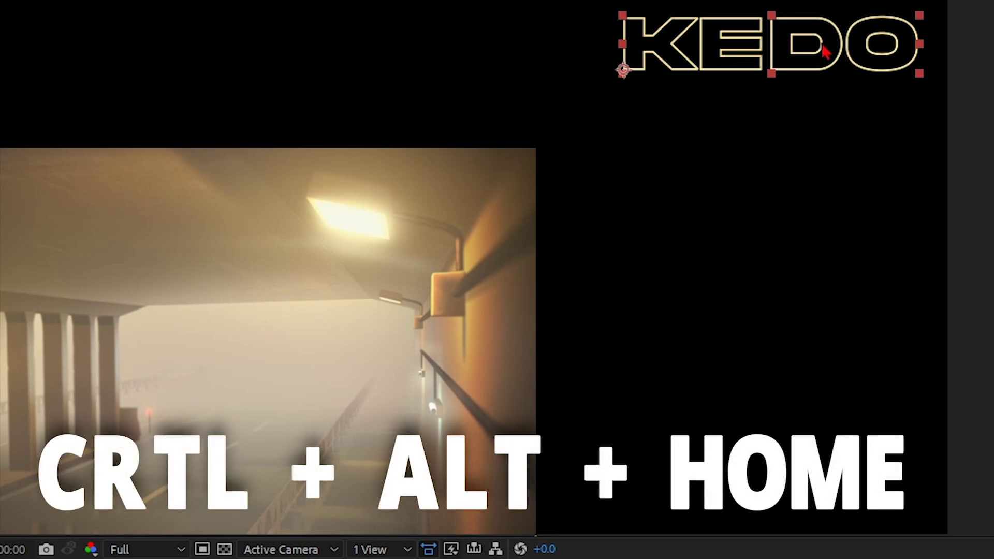
# Centre KEDO's anchor and position, scale the footage to fill the comp, and nudge KEDO down-right.
pyautogui.hotkey('ctrl', 'alt', 'Home')
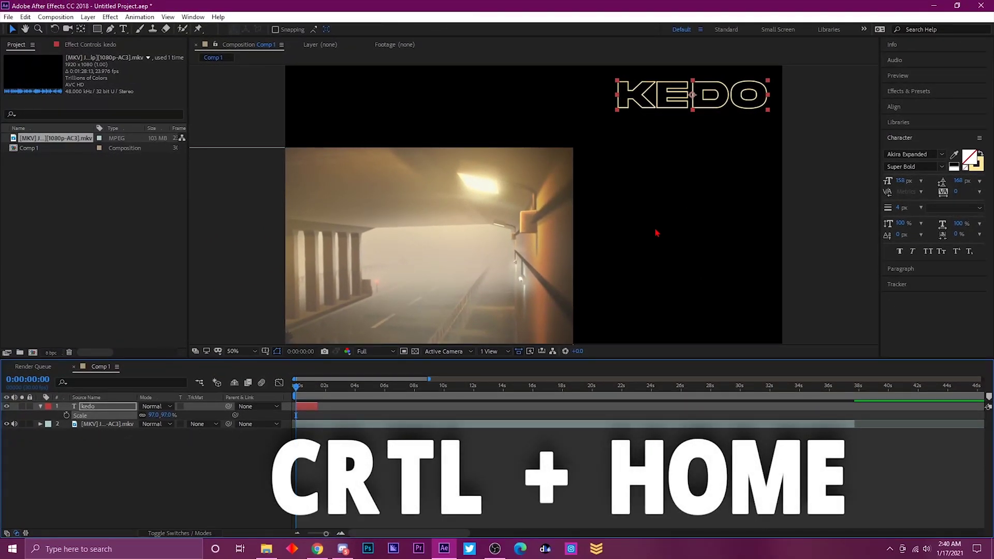
pyautogui.hotkey('ctrl', 'Home')
pyautogui.click(361, 424)
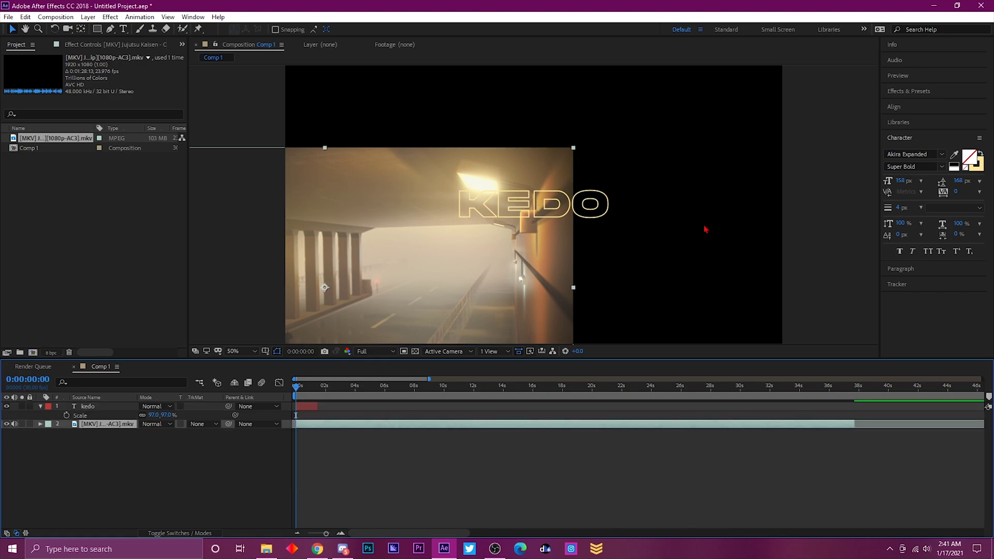
pyautogui.hotkey('ctrl', 'alt', 'f')
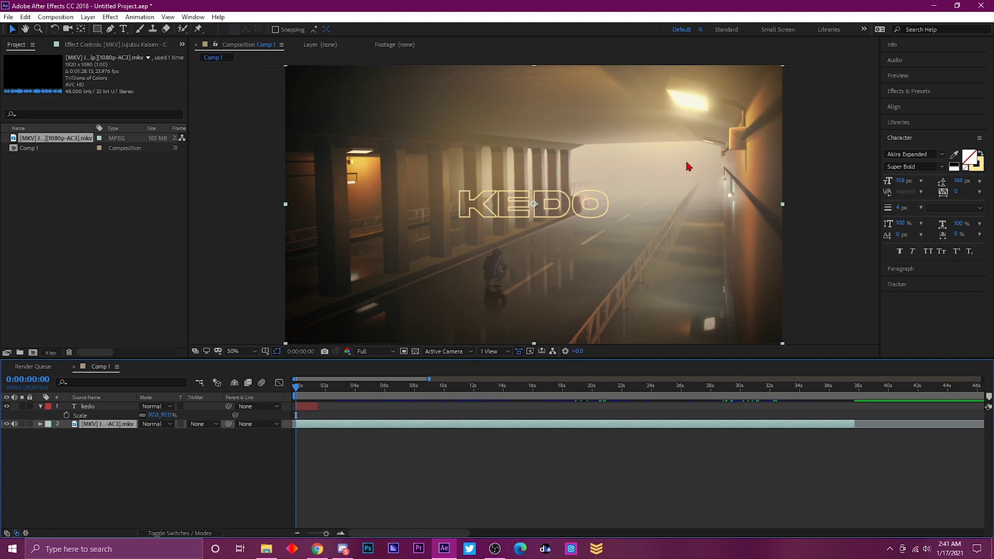
pyautogui.moveTo(752, 243); pyautogui.dragTo(895, 233)
pyautogui.hotkey('ctrl', 'Home')
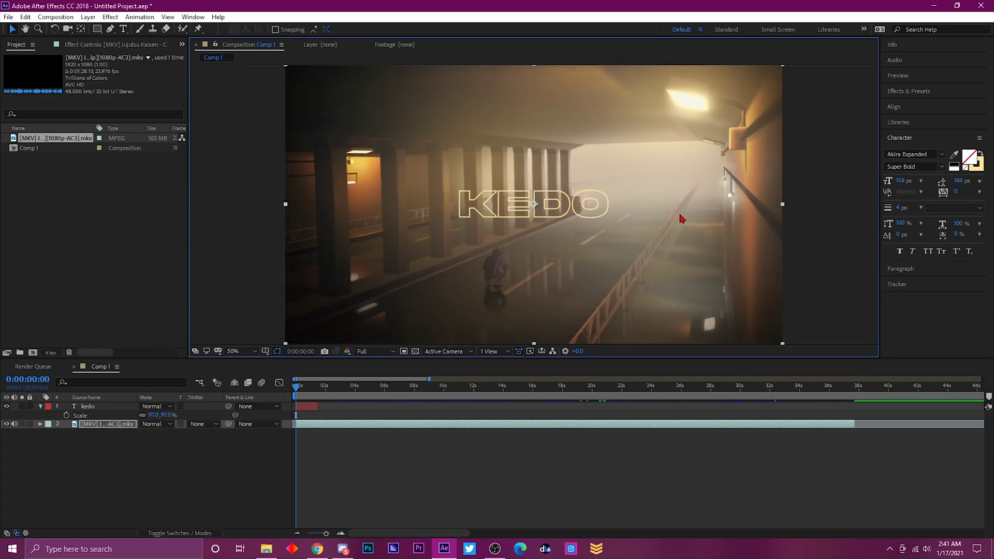
pyautogui.click(311, 409)
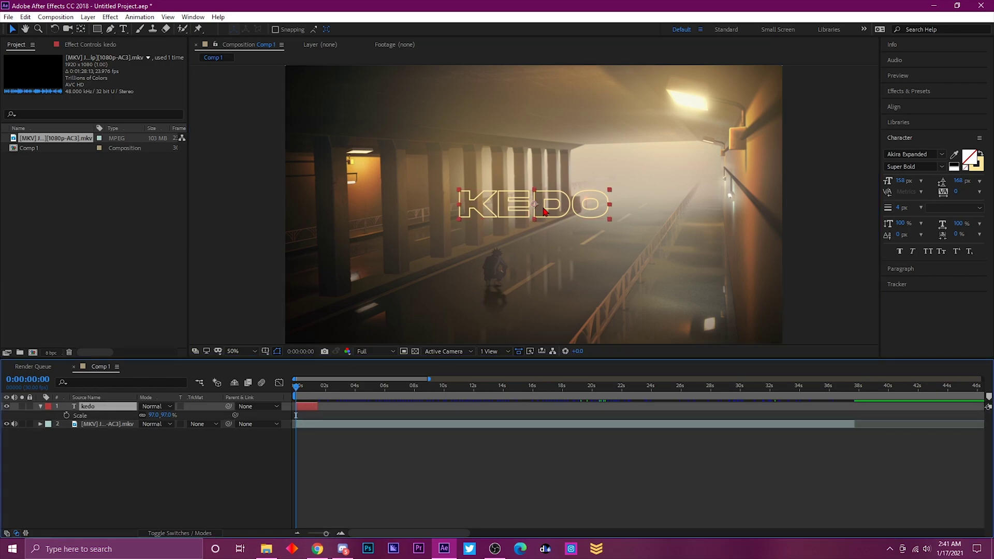
pyautogui.moveTo(554, 210); pyautogui.dragTo(609, 221)
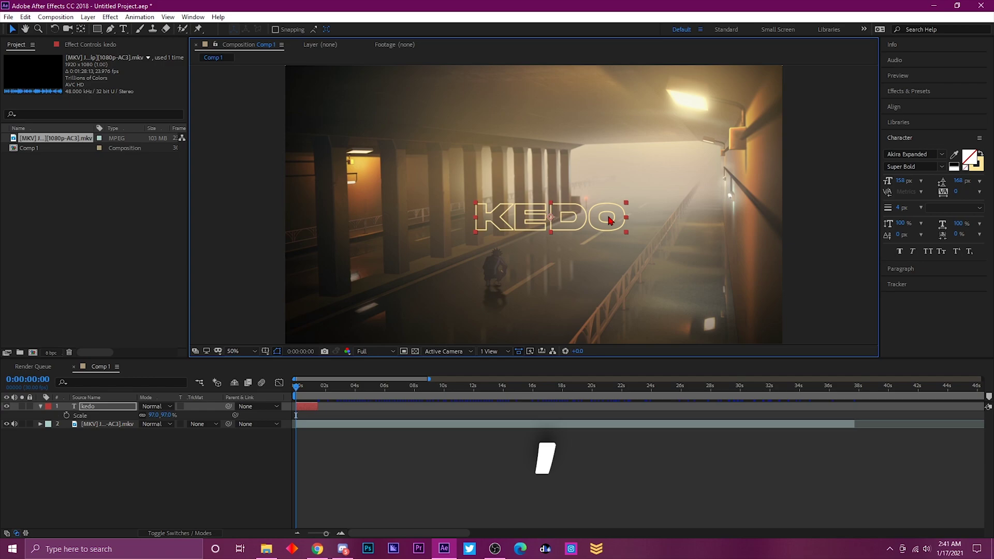
# Turn on the title/action-safe guides and move the KEDO text toward the bottom of the frame.
pyautogui.press("'")
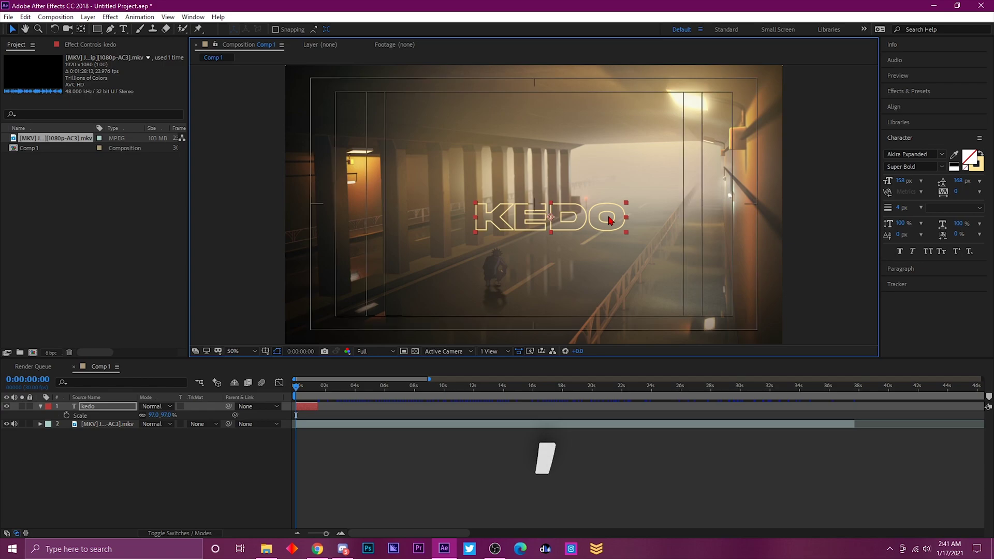
pyautogui.moveTo(562, 221); pyautogui.dragTo(494, 268)
pyautogui.moveTo(571, 329); pyautogui.dragTo(649, 324)
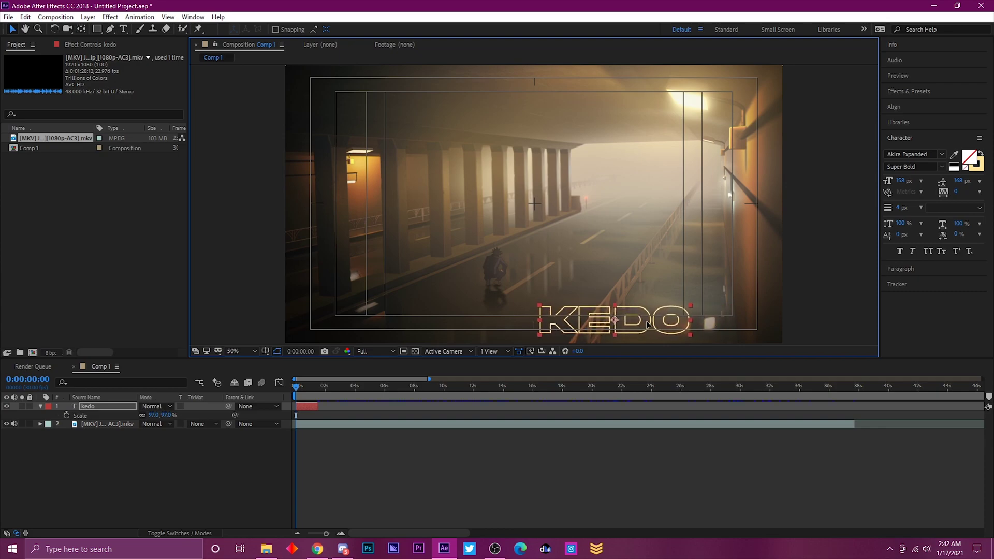
pyautogui.moveTo(647, 325)
pyautogui.mouseDown()
pyautogui.moveTo(409, 332)
pyautogui.moveTo(679, 324)
pyautogui.moveTo(500, 329)
pyautogui.moveTo(679, 326)
pyautogui.moveTo(636, 330)
pyautogui.moveTo(657, 333)
pyautogui.mouseUp()
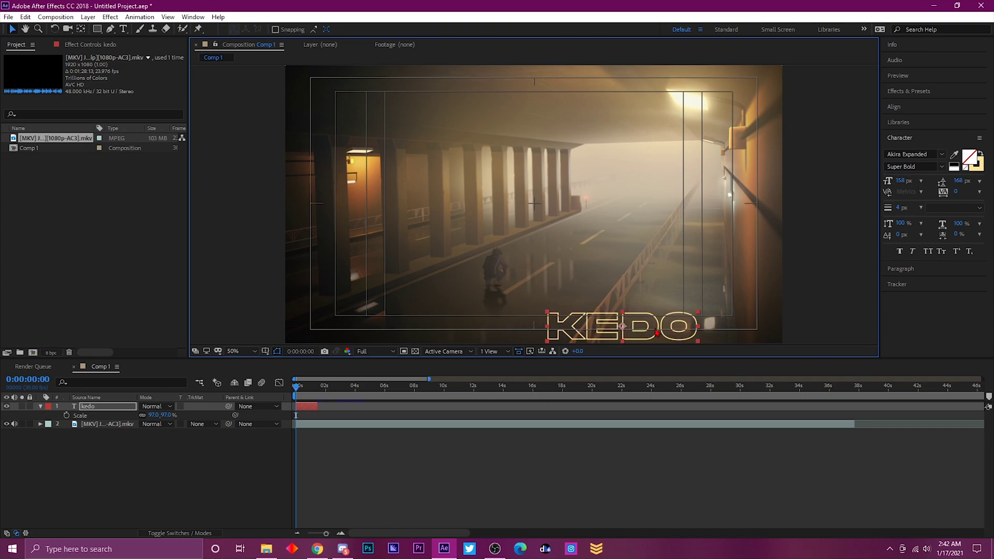
pyautogui.click(325, 383)
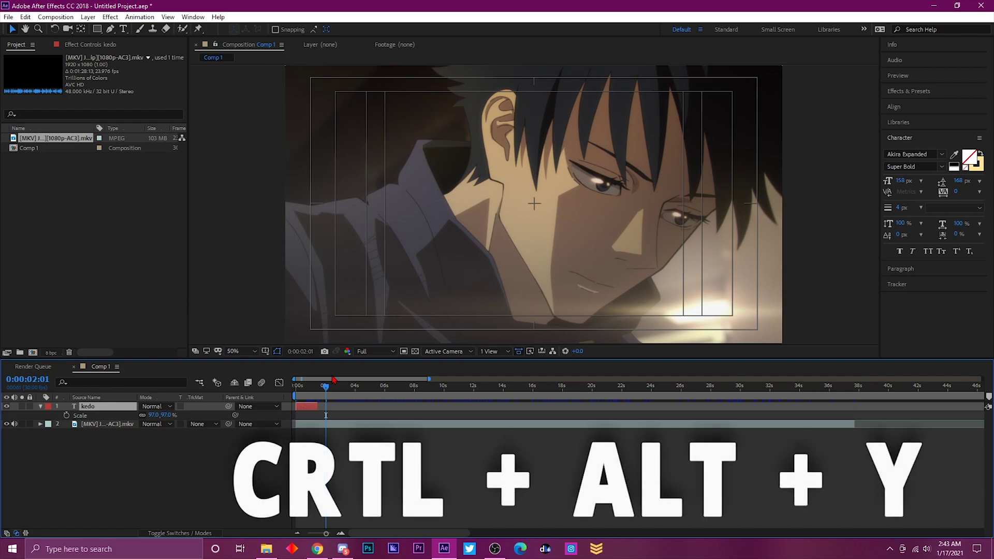
# Add an adjustment layer with Ctrl+Alt+Y and scrub the footage from 0:00:02:00 to 0:00:07:13.
pyautogui.hotkey('ctrl', 'alt', 'y')
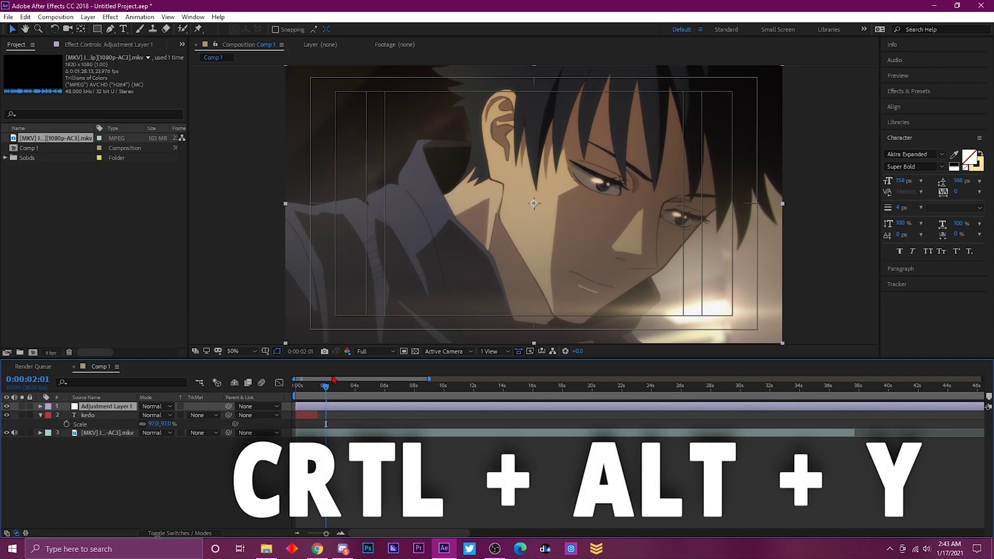
pyautogui.click(327, 387)
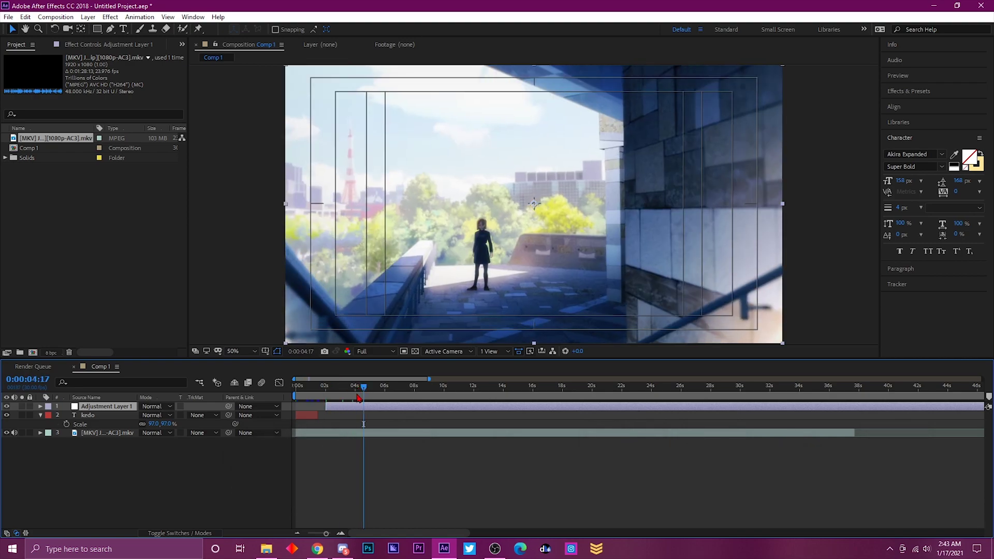
pyautogui.moveTo(347, 388); pyautogui.dragTo(364, 392)
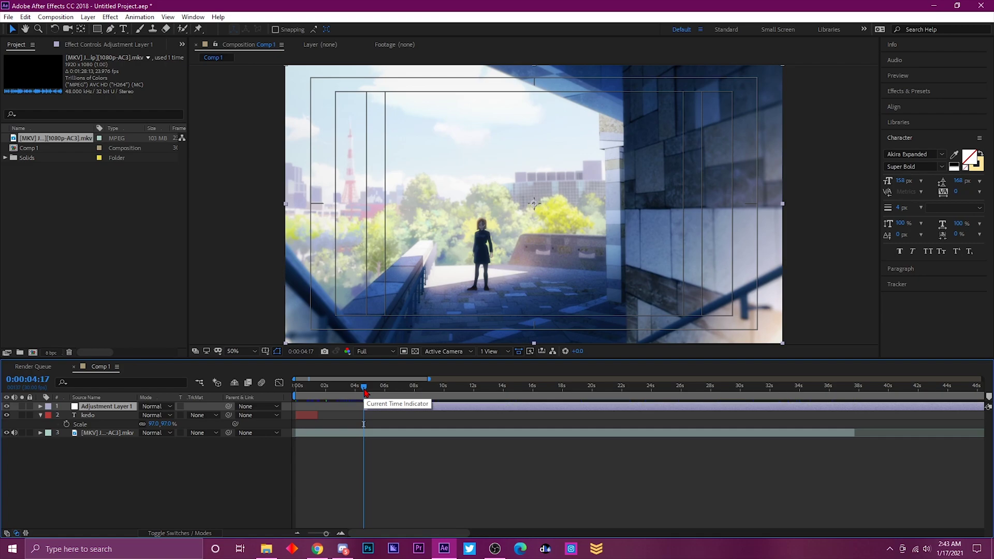
pyautogui.moveTo(364, 392); pyautogui.dragTo(408, 399)
# Delete the adjustment layer, hide the safe guides, and show the Layer > New submenu with Solid.
pyautogui.press('Delete')
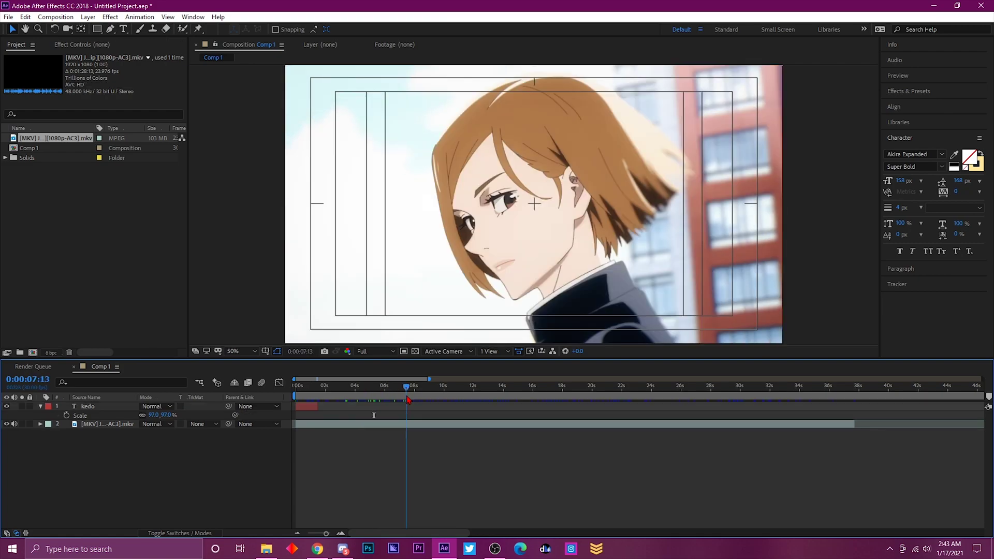
pyautogui.press("'")
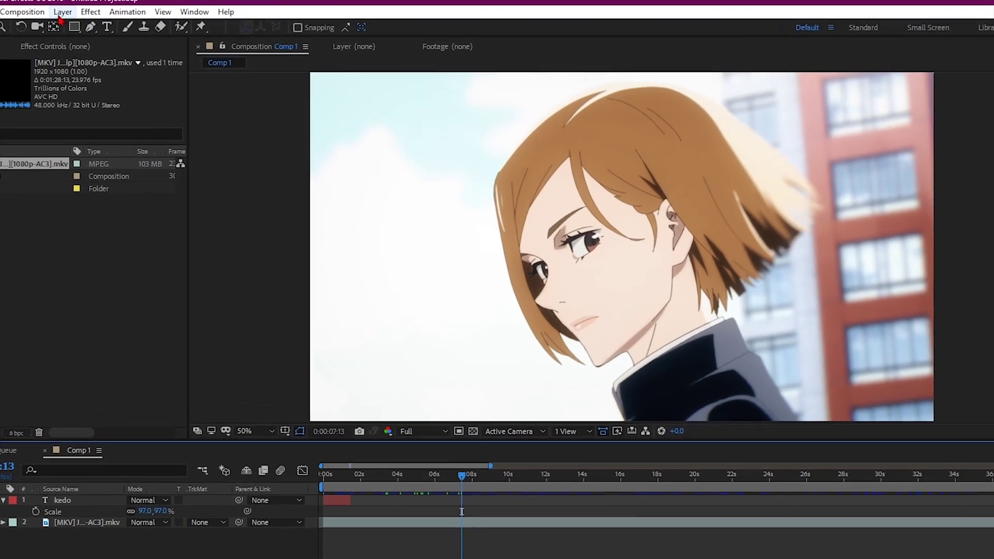
pyautogui.click(110, 17)
pyautogui.moveTo(87, 18)
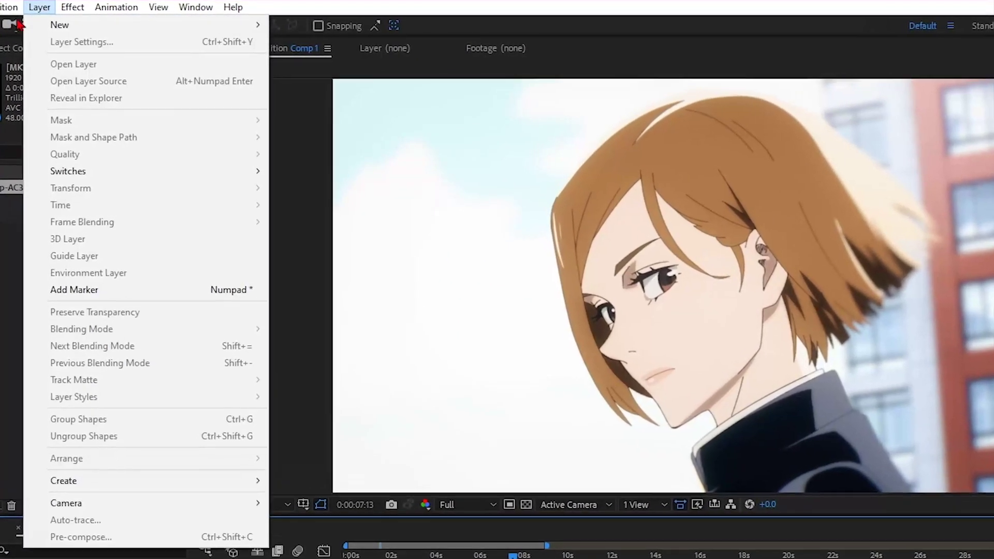
pyautogui.moveTo(249, 24)
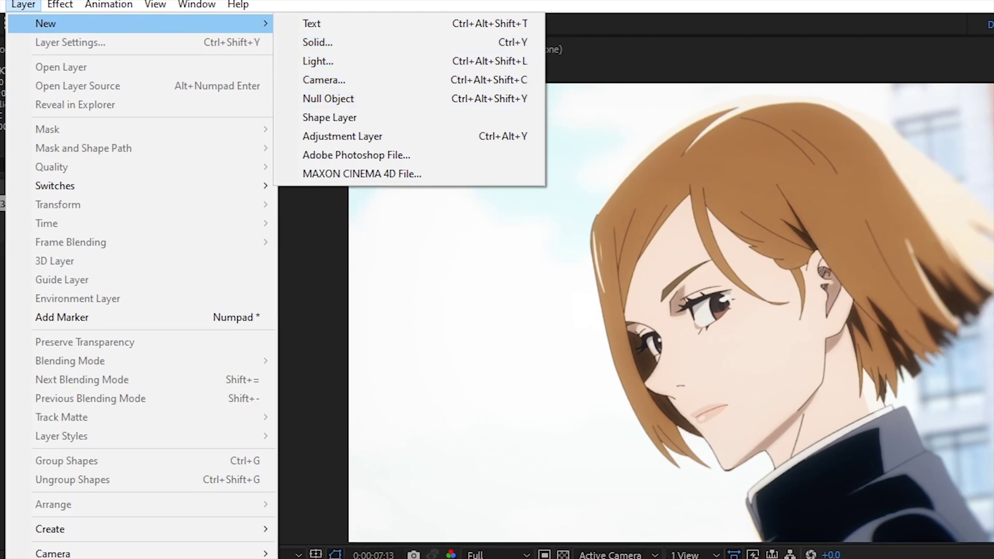
pyautogui.press('Escape')
pyautogui.click(23, 5)
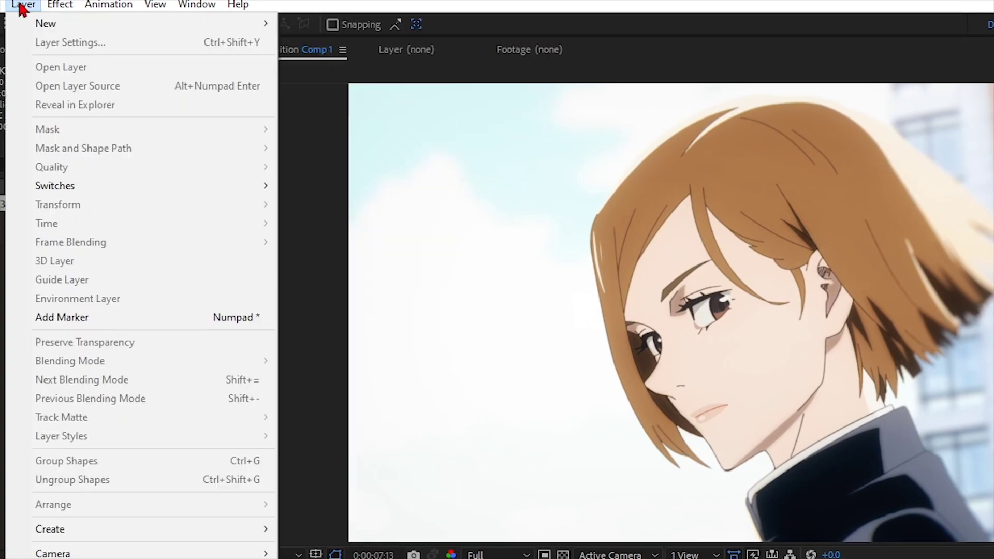
pyautogui.moveTo(269, 24)
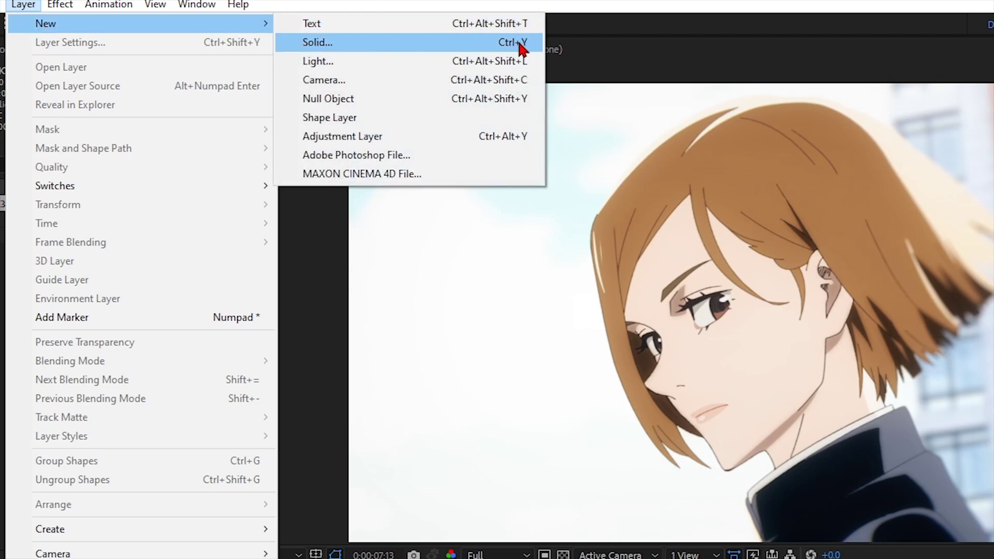
# Open Solid Settings with Ctrl+Y, move the dialog aside, and choose a different solid colour.
pyautogui.press('Escape')
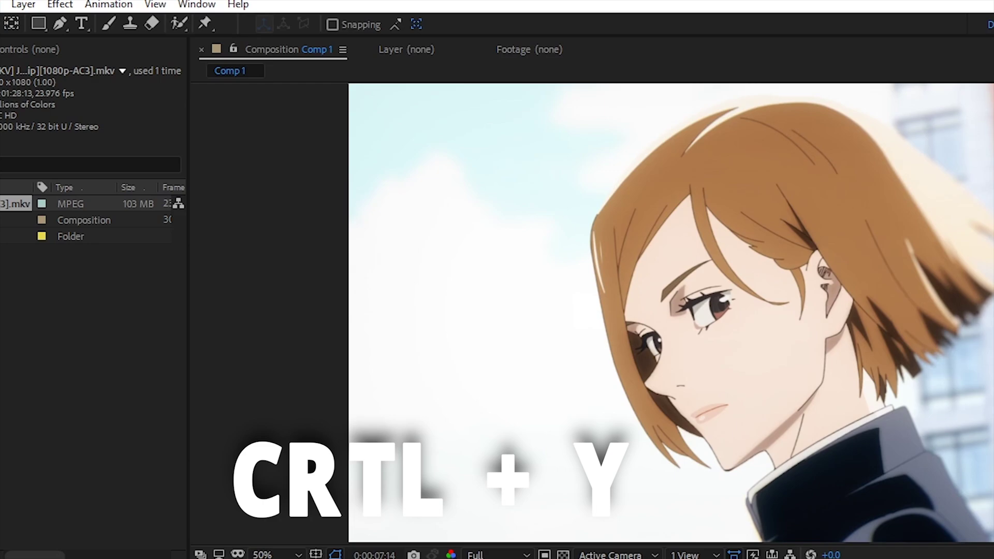
pyautogui.hotkey('ctrl', 'y')
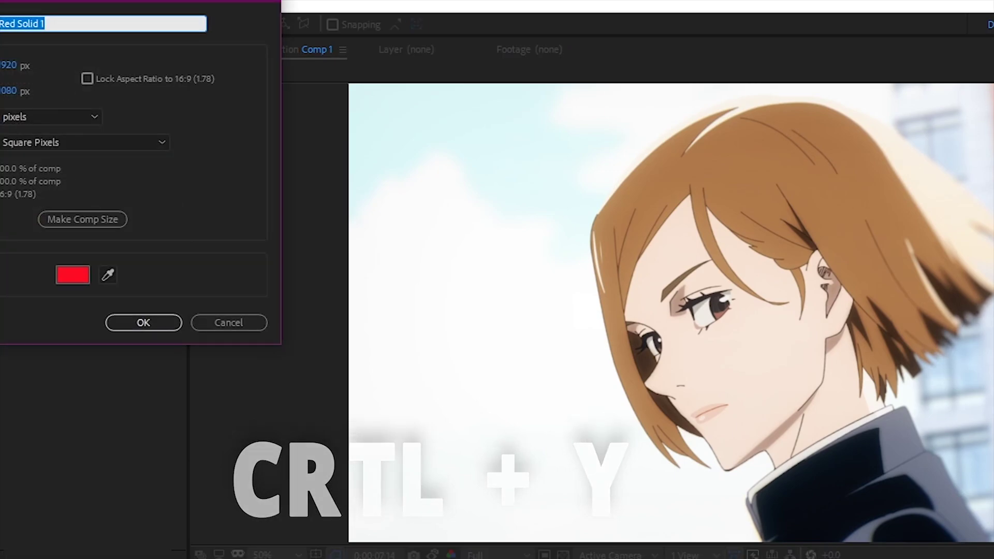
pyautogui.moveTo(0, 5); pyautogui.dragTo(705, 184)
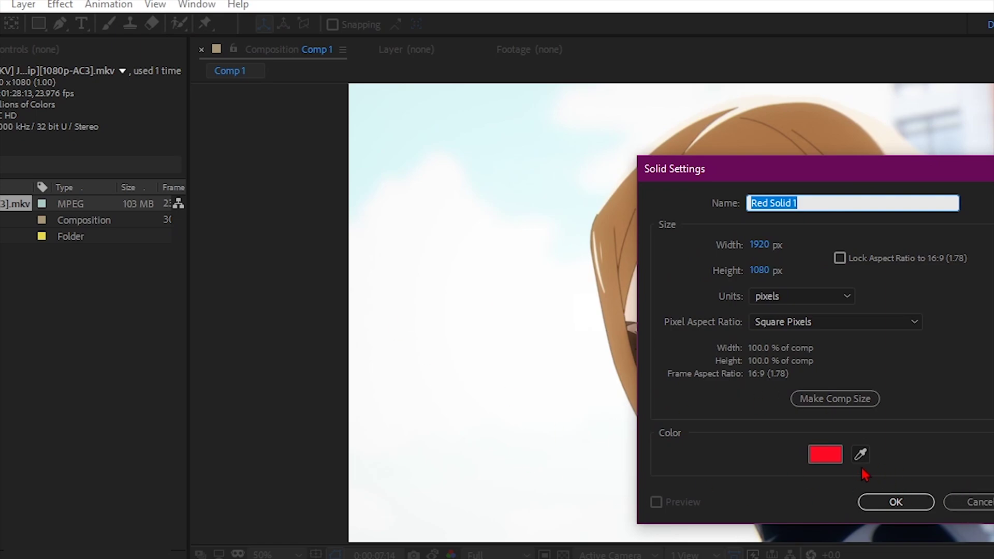
pyautogui.click(825, 454)
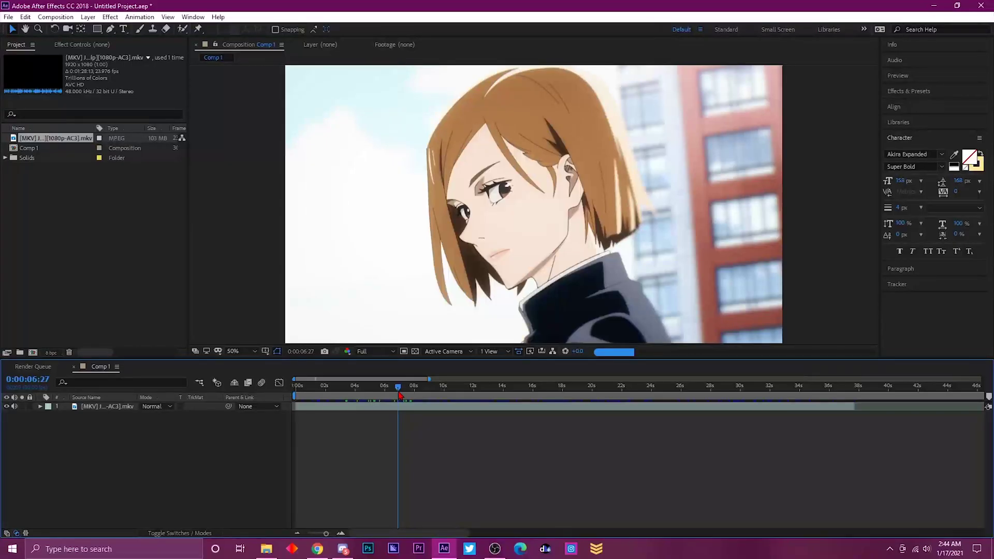
# Set the work-area end at about 0:00:05:17 and preview from around 0:00:03:24.
pyautogui.moveTo(400, 394); pyautogui.dragTo(392, 395)
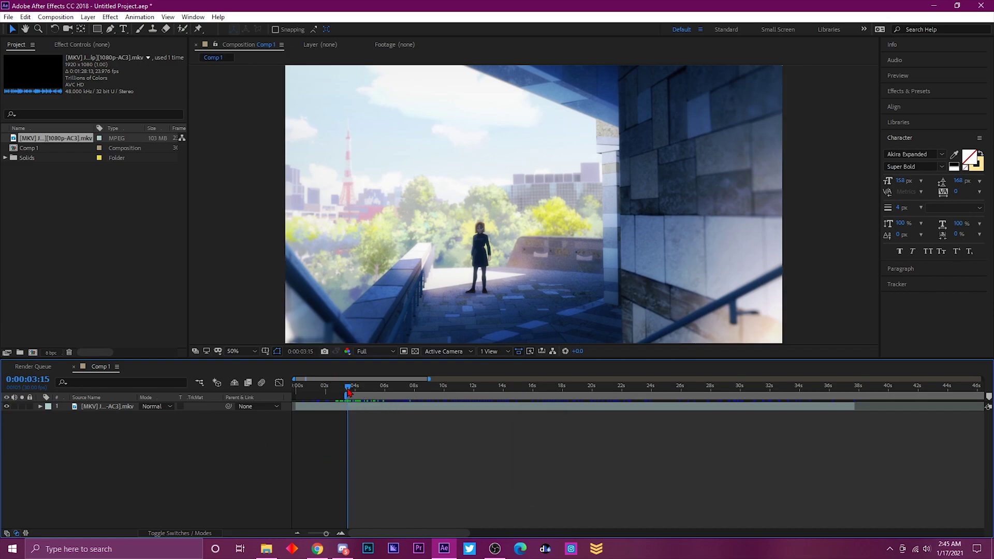
pyautogui.moveTo(348, 392); pyautogui.dragTo(383, 388)
pyautogui.press('n')
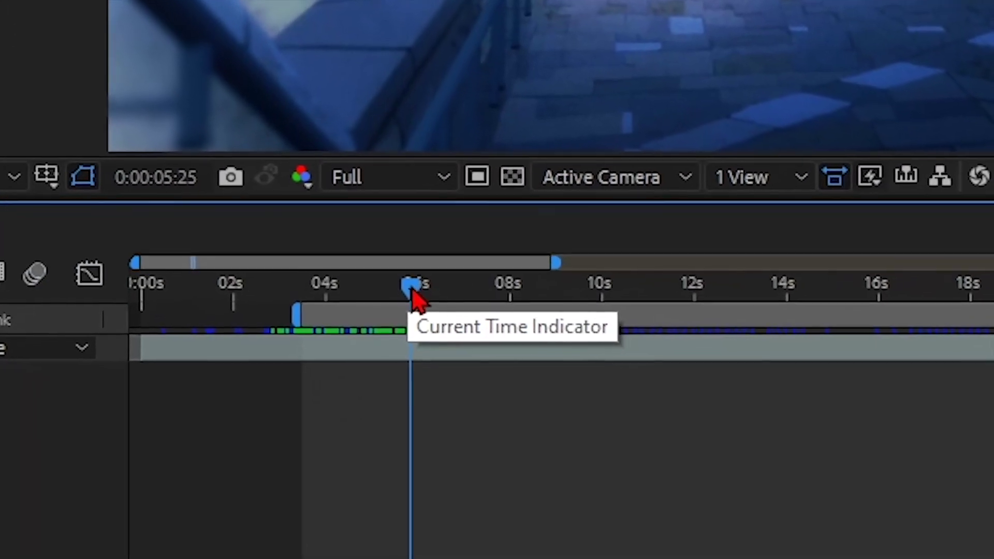
pyautogui.press('n')
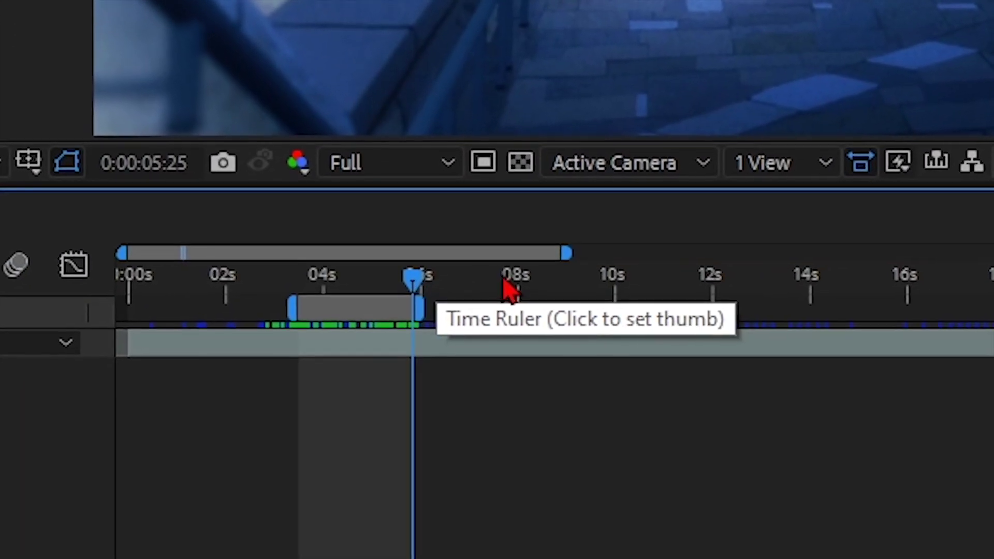
pyautogui.hotkey('shift', 'pageup')
pyautogui.hotkey('shift', 'pageup')
pyautogui.moveTo(336, 290); pyautogui.dragTo(314, 282)
pyautogui.press('space')
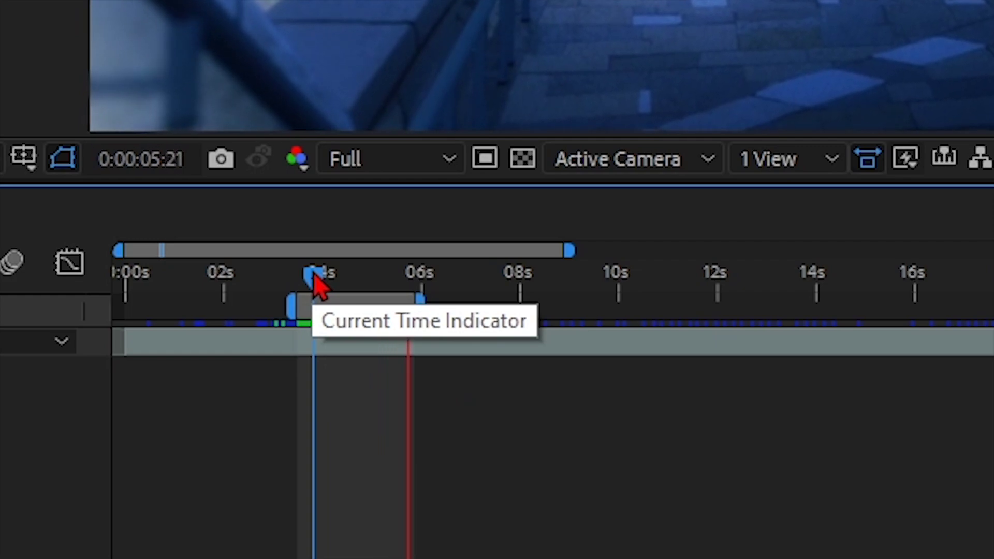
# Scrub the footage around the 5-second mark and preview again from about 0:00:04:04.
pyautogui.moveTo(314, 276); pyautogui.dragTo(898, 351)
pyautogui.scroll(5, 366, 278)
pyautogui.scroll(-3, 366, 278)
pyautogui.scroll(4, 233, 282)
pyautogui.scroll(-4, 811, 324)
pyautogui.moveTo(697, 282); pyautogui.dragTo(346, 273)
pyautogui.scroll(4, 595, 299)
pyautogui.scroll(-4, 595, 299)
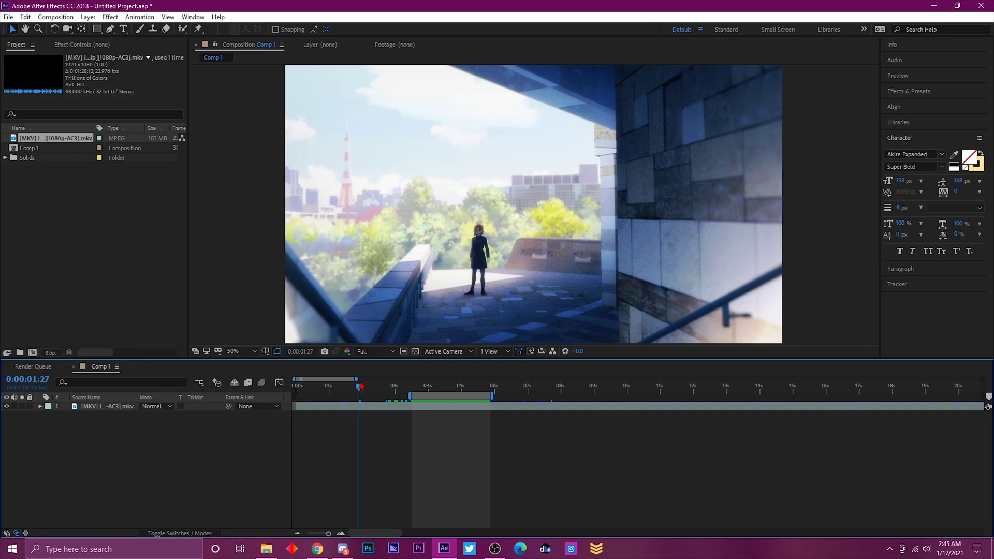
pyautogui.press('space')
# Duplicate the footage layer at 0:00:03:15, then undo to remove the copies.
pyautogui.click(413, 389)
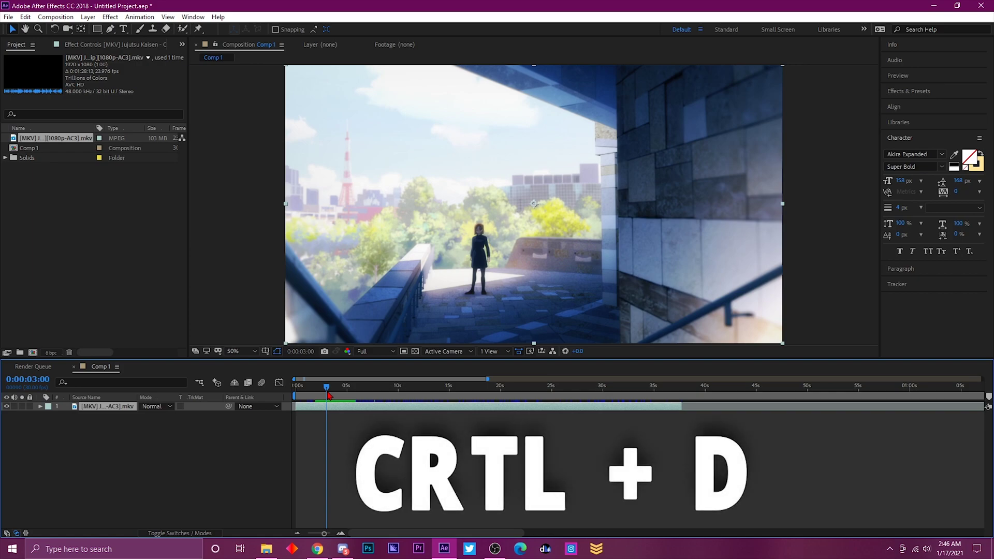
pyautogui.hotkey('ctrl', 'd')
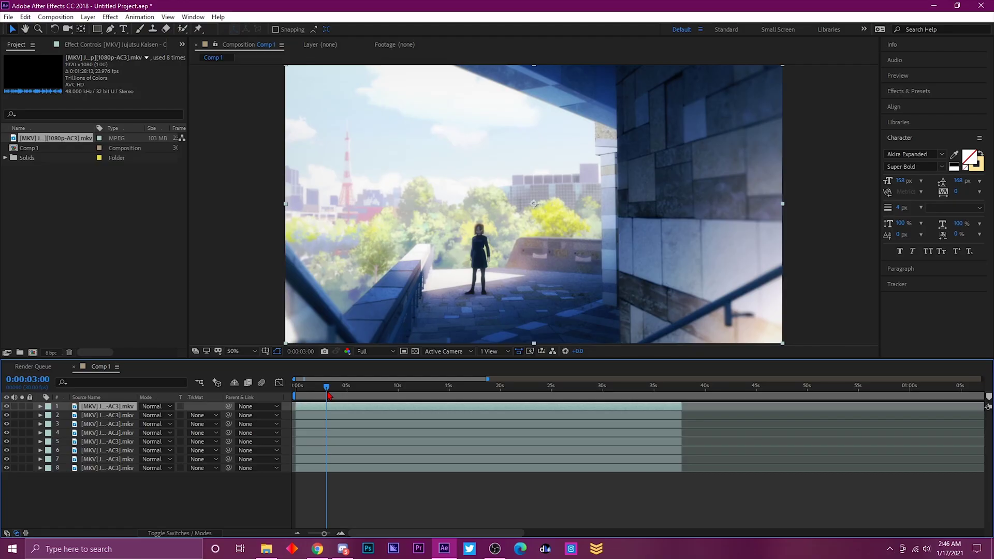
pyautogui.hotkey('ctrl', 'z')
pyautogui.hotkey('ctrl', 'z')
pyautogui.hotkey('ctrl', 'z')
pyautogui.hotkey('ctrl', 'z')
pyautogui.hotkey('ctrl', 'z')
pyautogui.hotkey('ctrl', 'z')
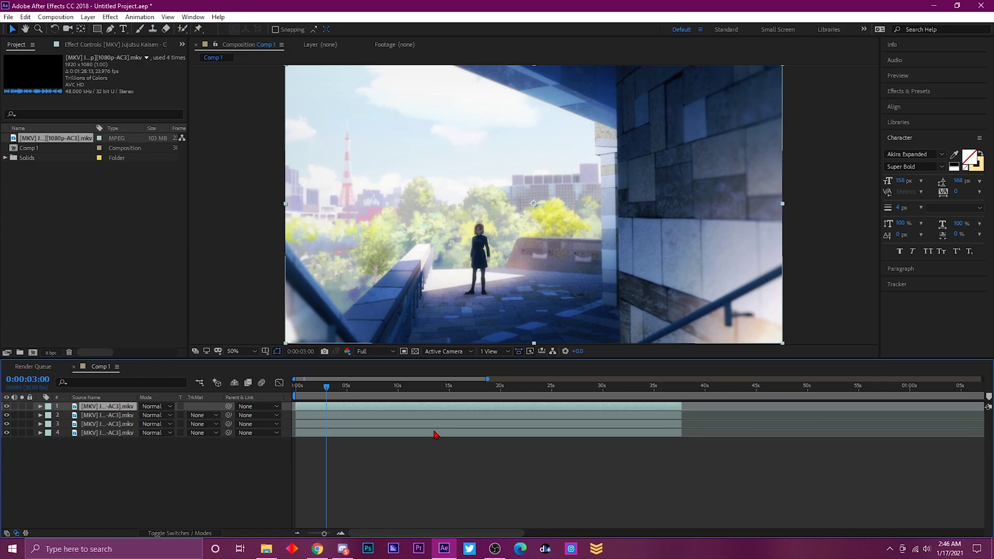
pyautogui.hotkey('ctrl', 'z')
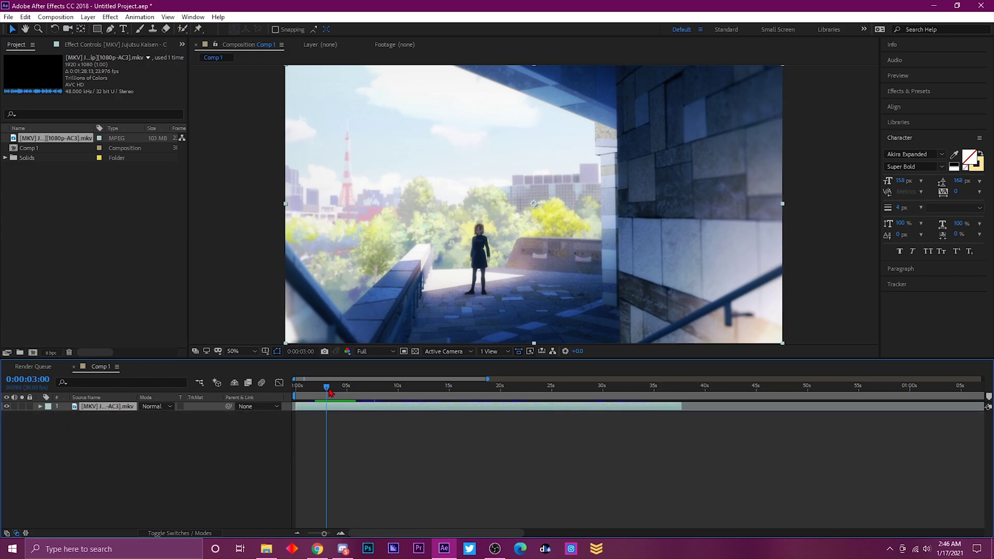
pyautogui.moveTo(331, 388); pyautogui.dragTo(338, 389)
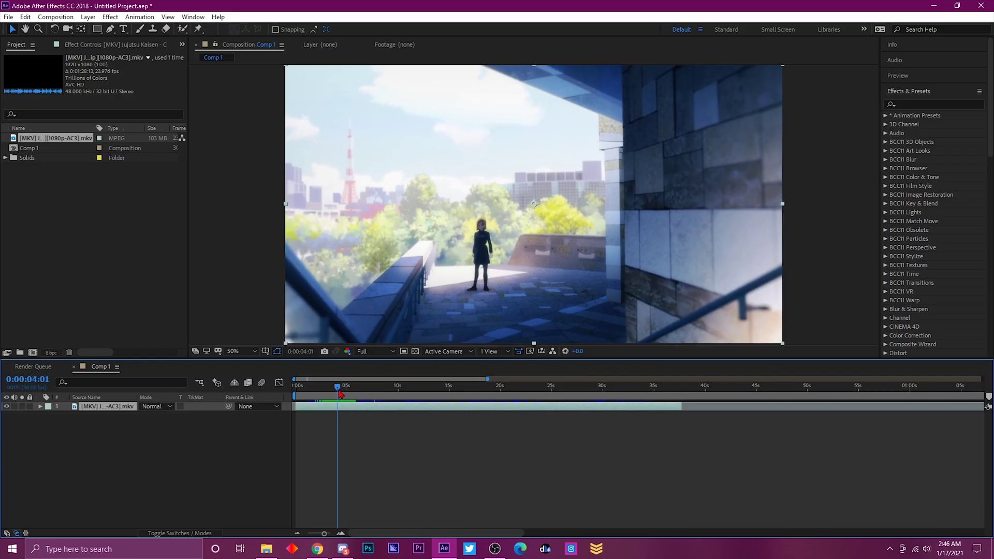
# Keyframe the footage to 235% scale, position 1189,551 and 28° rotation at 0:00:04:16.
pyautogui.moveTo(340, 394); pyautogui.dragTo(335, 394)
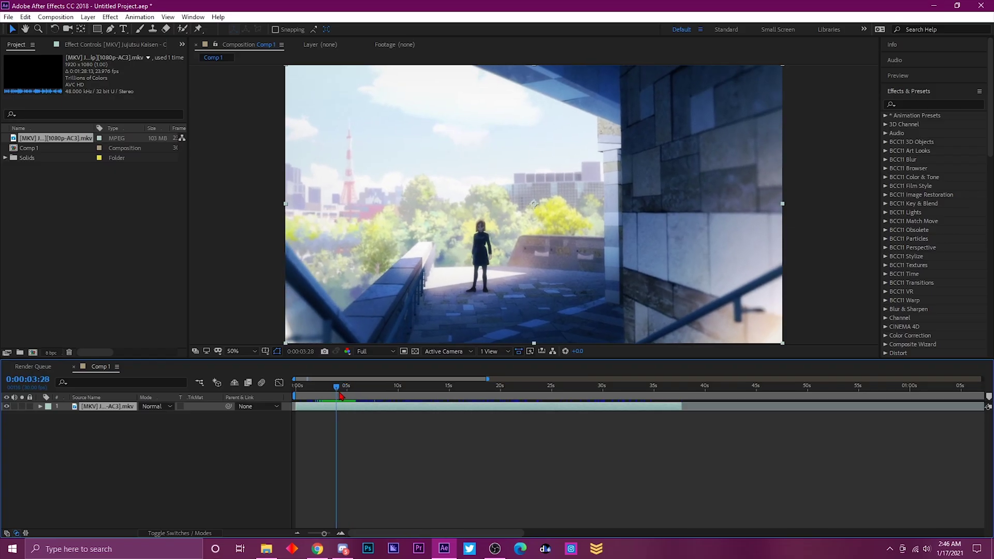
pyautogui.press('=')
pyautogui.press('=')
pyautogui.press('=')
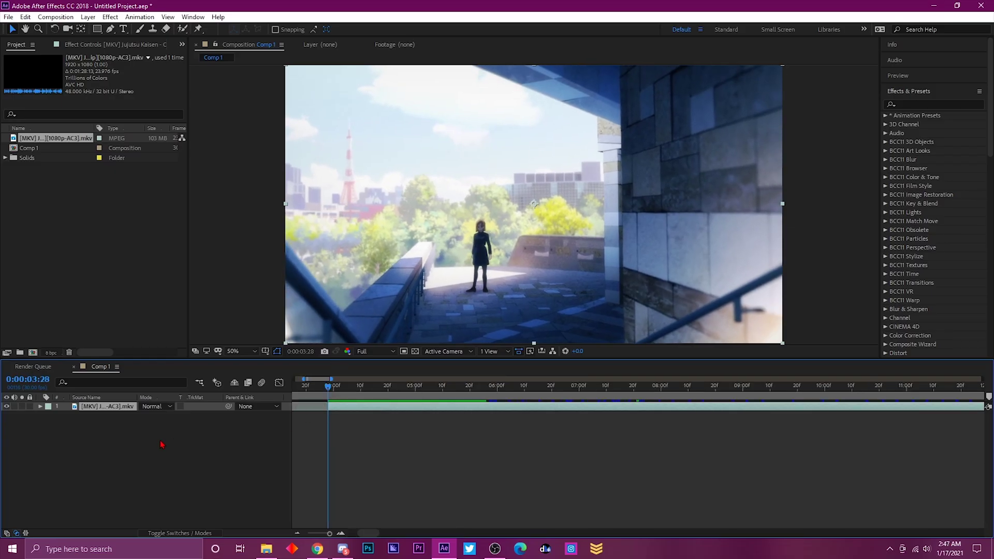
pyautogui.click(66, 416)
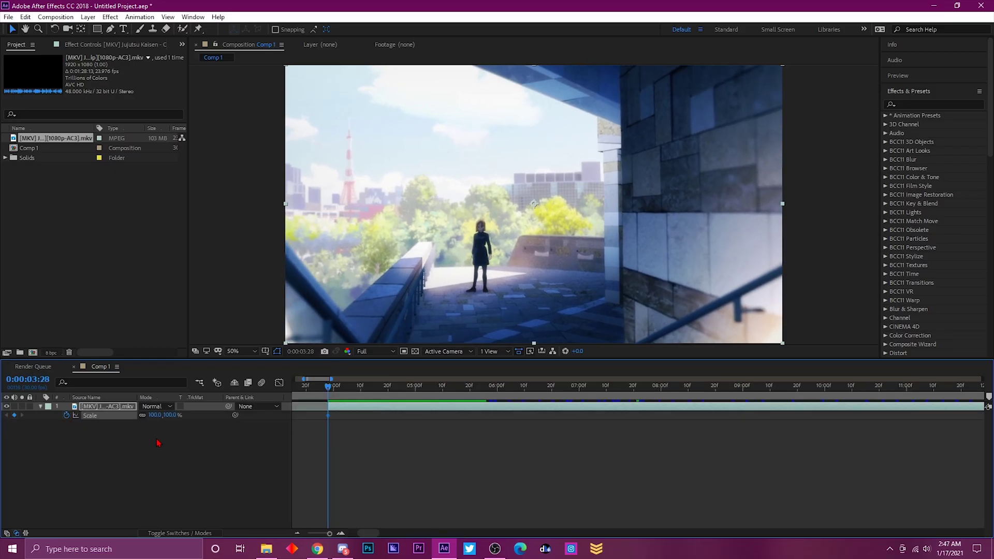
pyautogui.moveTo(328, 397); pyautogui.dragTo(378, 393)
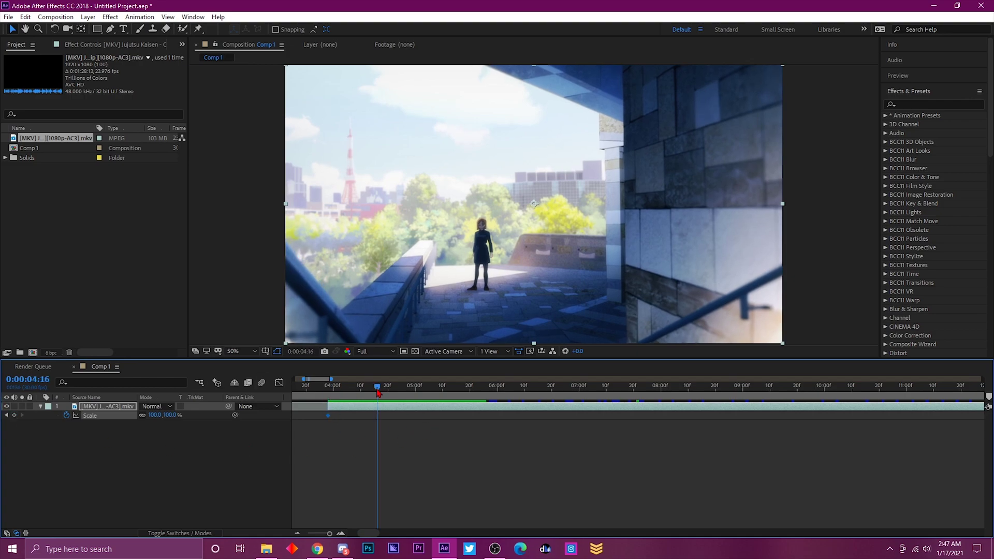
pyautogui.moveTo(154, 417); pyautogui.dragTo(234, 416)
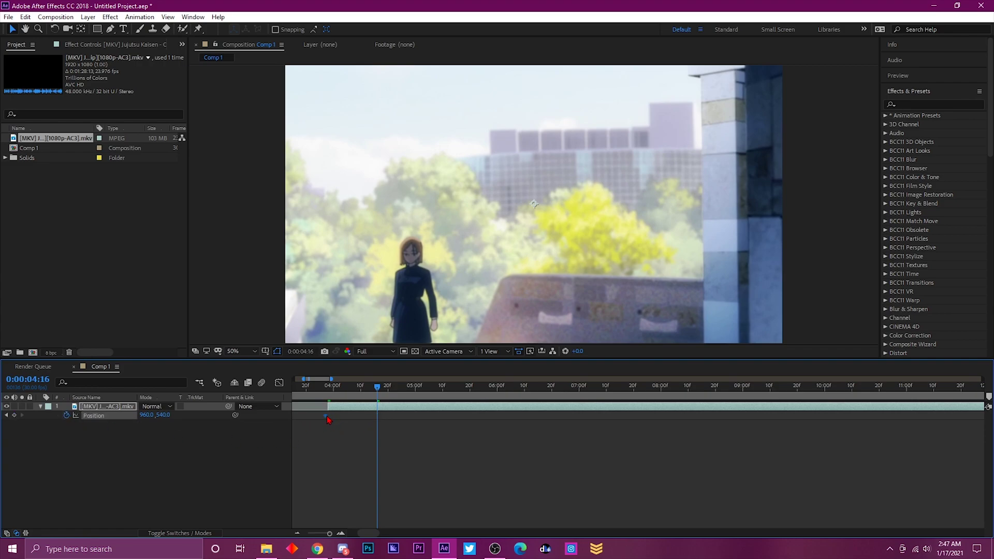
pyautogui.moveTo(149, 421); pyautogui.dragTo(426, 349)
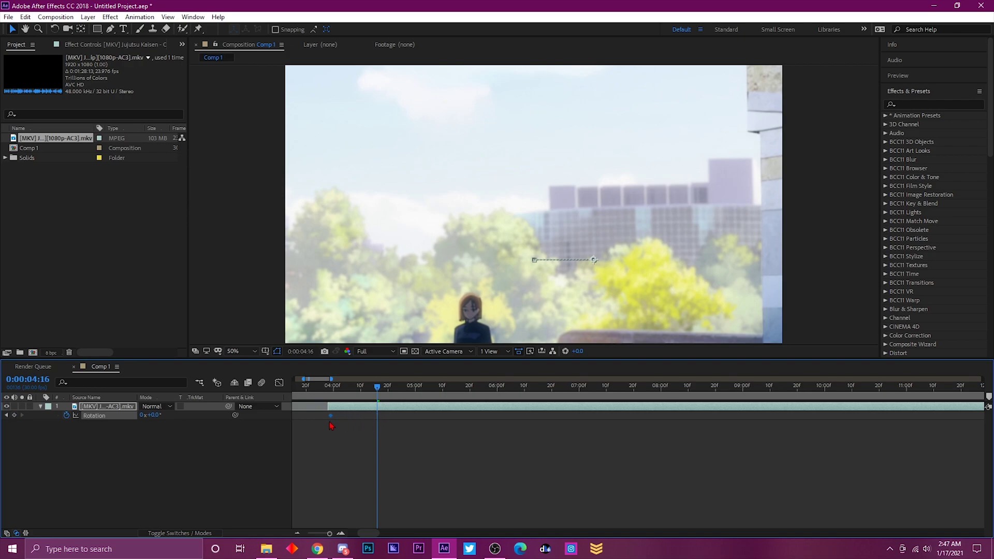
pyautogui.moveTo(155, 423); pyautogui.dragTo(204, 428)
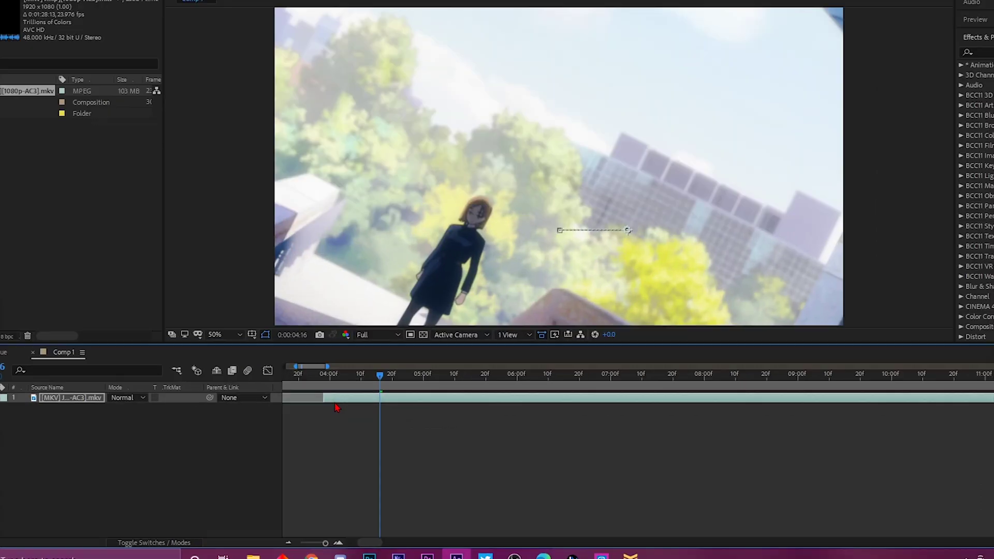
# Reveal the layer's keyframes and scrub the timeline to preview the zoom, shift and tilt.
pyautogui.press('u')
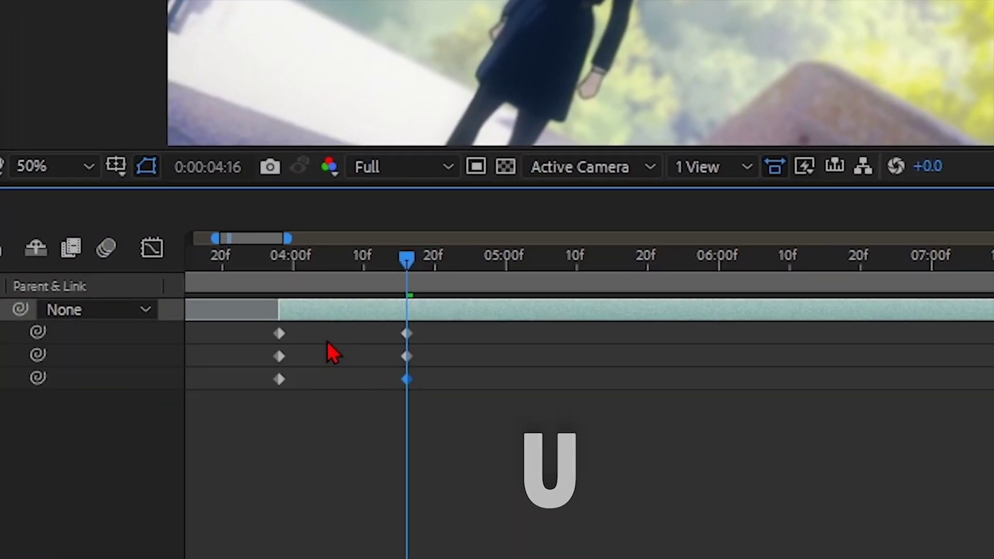
pyautogui.moveTo(527, 338); pyautogui.dragTo(199, 528)
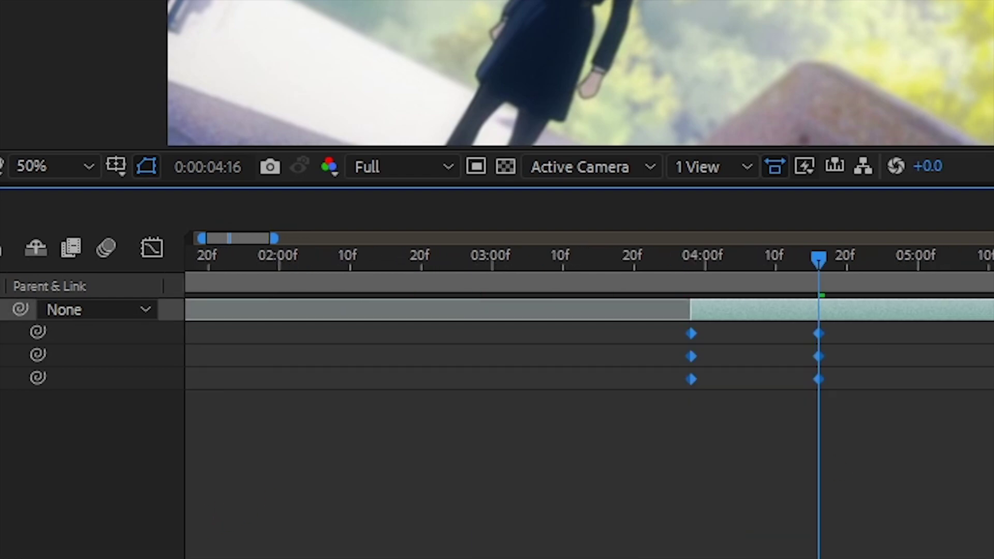
pyautogui.moveTo(815, 287); pyautogui.dragTo(712, 295)
pyautogui.moveTo(686, 342); pyautogui.dragTo(738, 342)
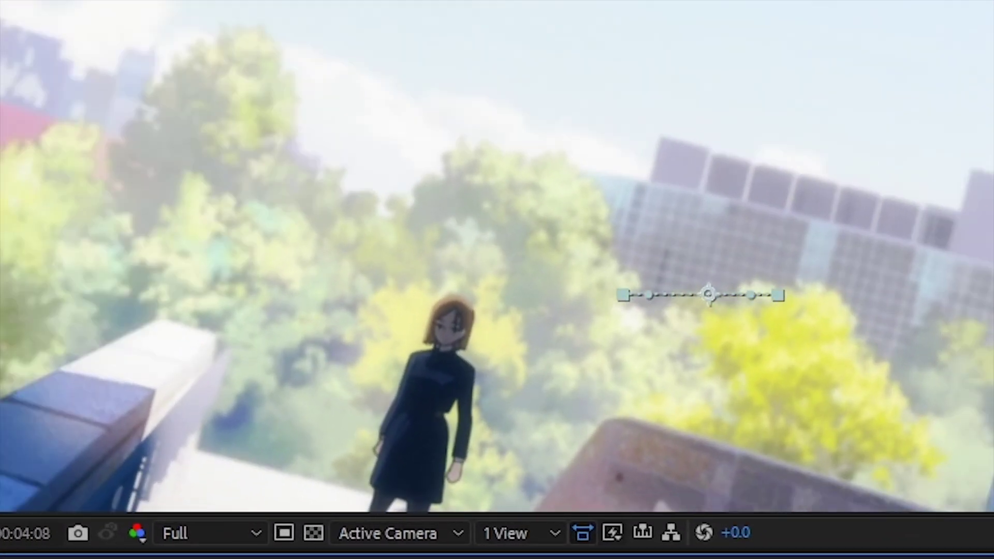
pyautogui.moveTo(568, 558); pyautogui.dragTo(510, 558)
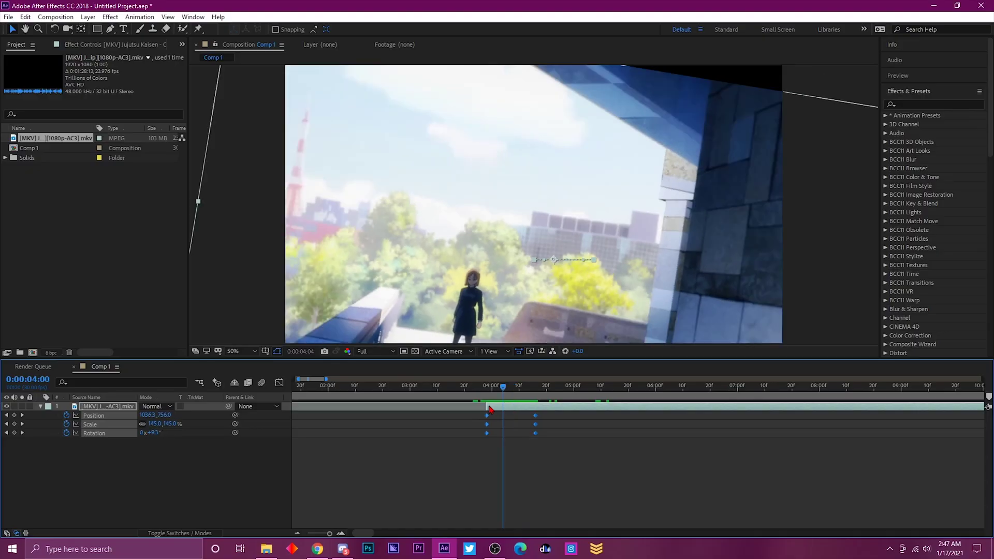
pyautogui.moveTo(490, 409); pyautogui.dragTo(528, 424)
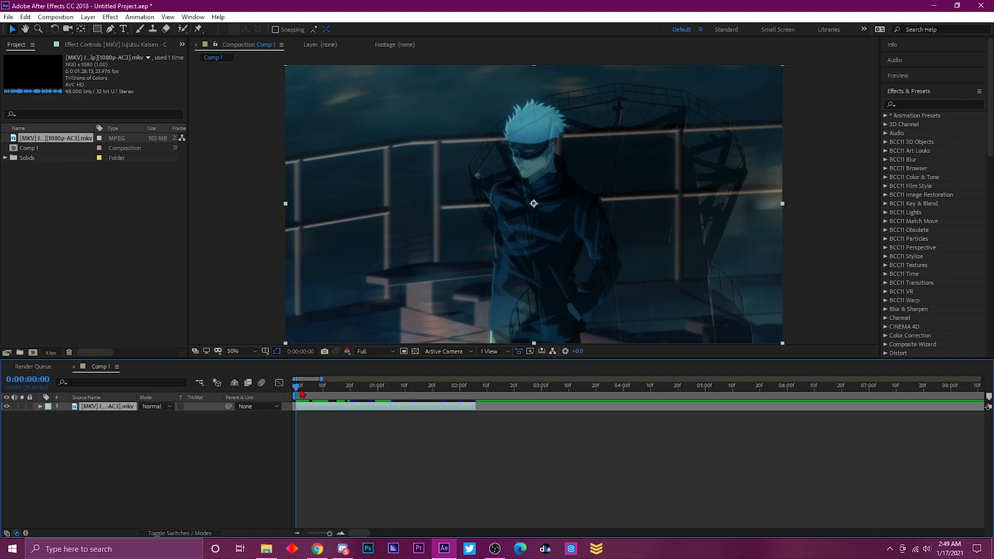
pyautogui.press('s')
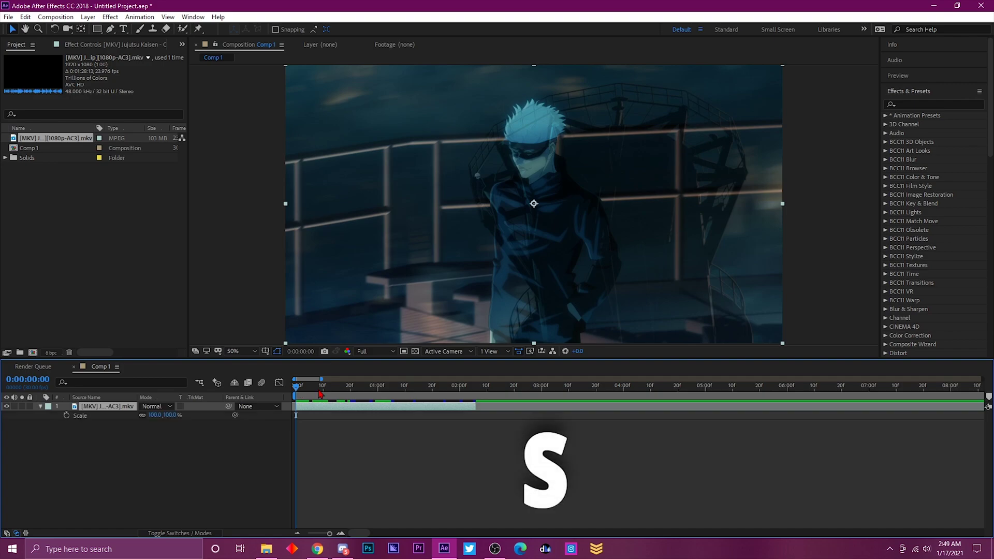
pyautogui.press('s')
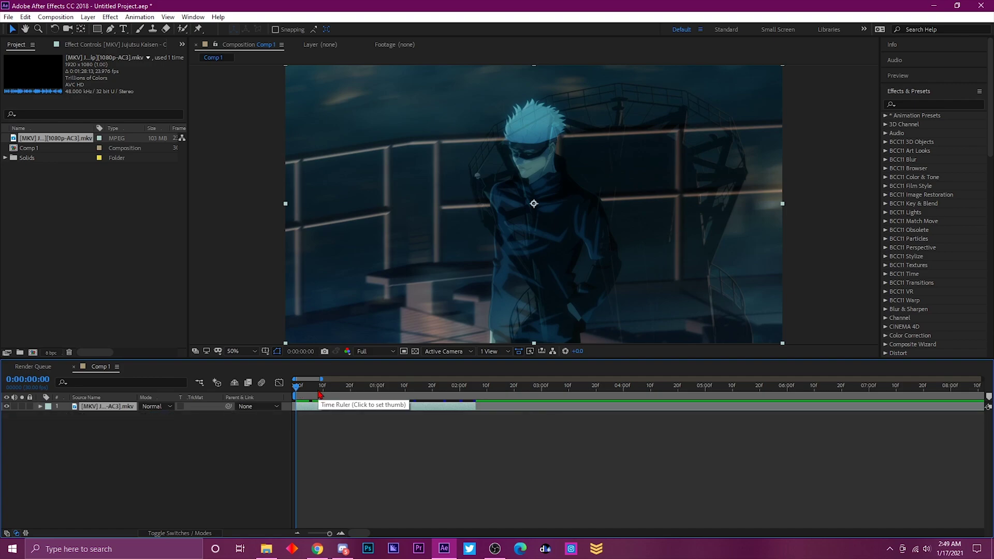
pyautogui.press('p')
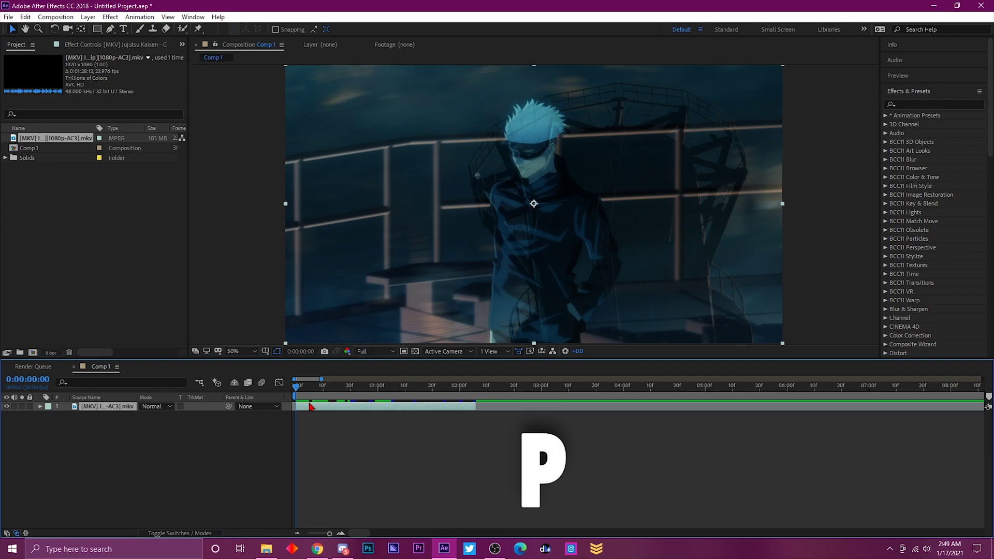
pyautogui.press('p')
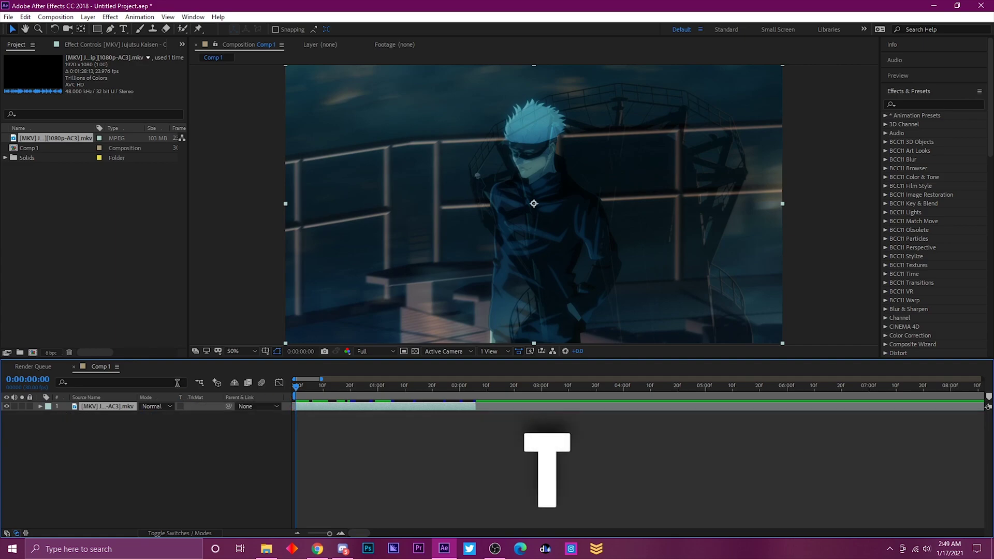
pyautogui.press('t')
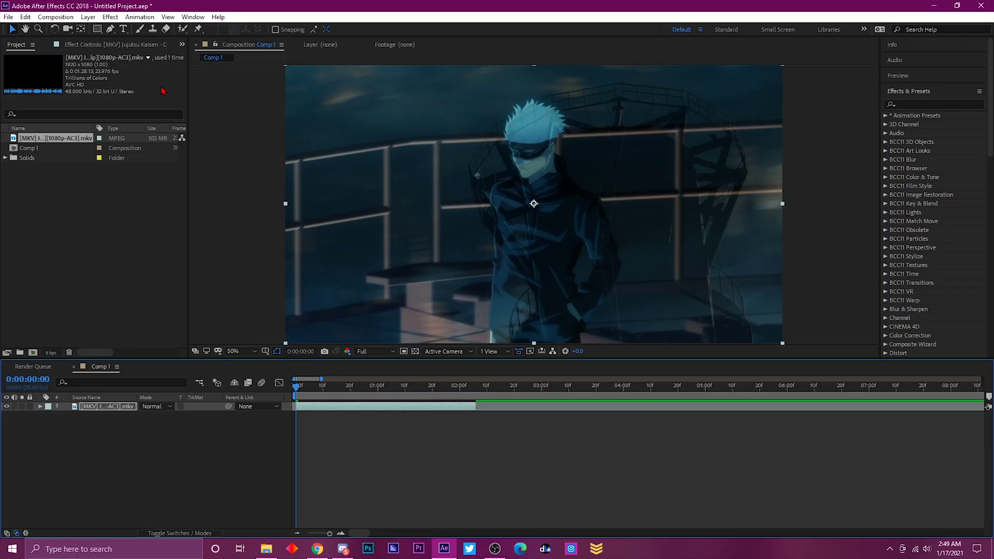
# Draw a closed pen mask around the character's torso.
pyautogui.press('g')
pyautogui.click(420, 247)
pyautogui.click(423, 153)
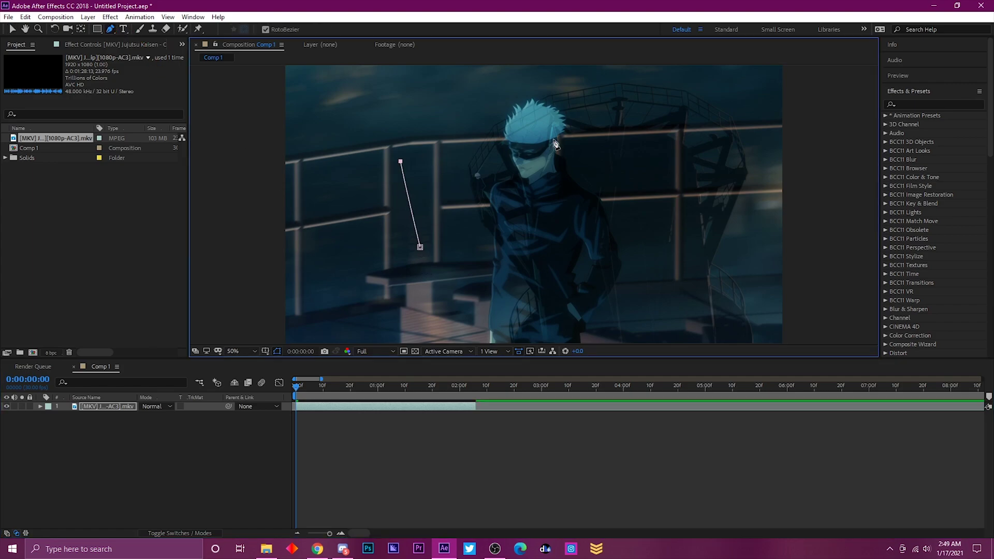
pyautogui.click(571, 148)
pyautogui.click(614, 160)
pyautogui.click(569, 251)
pyautogui.click(451, 288)
pyautogui.click(419, 260)
pyautogui.click(420, 247)
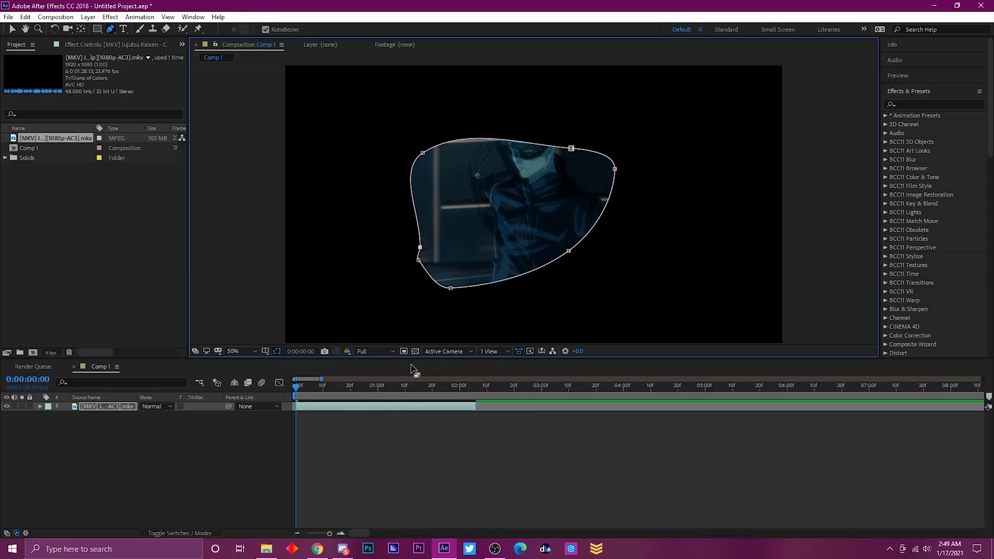
# Set Mask 1 to Subtract and feather it to 261 pixels.
pyautogui.press('m')
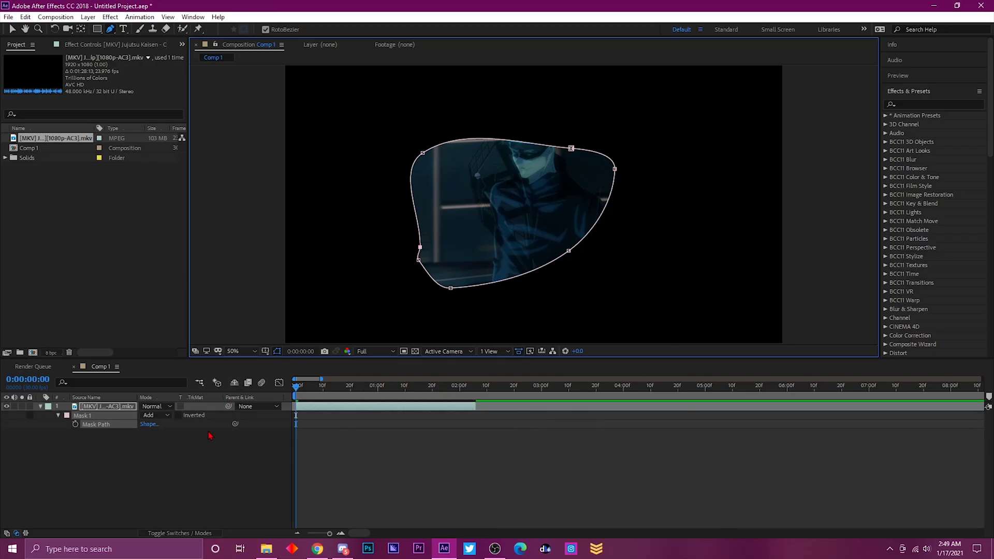
pyautogui.click(167, 418)
pyautogui.click(185, 451)
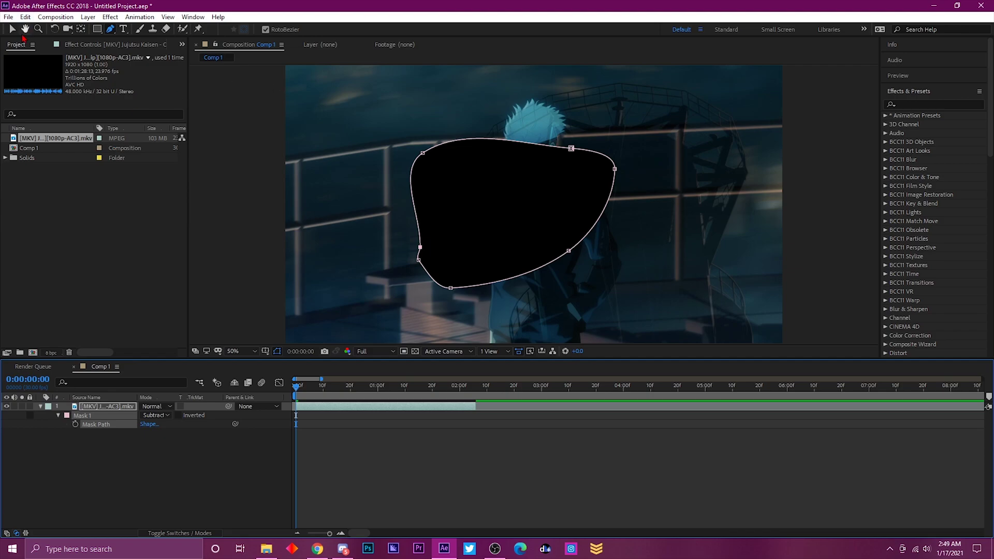
pyautogui.click(13, 29)
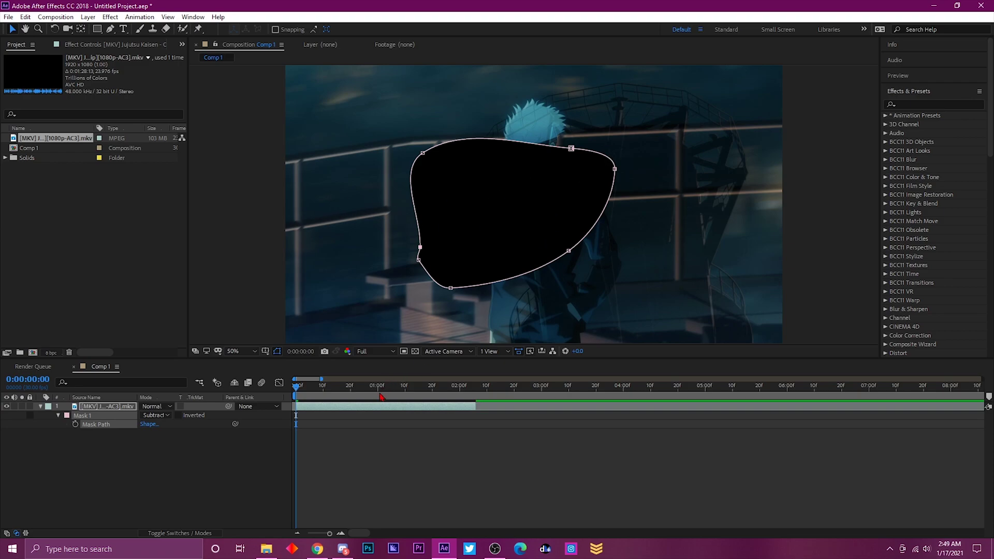
pyautogui.press('m')
pyautogui.press('m')
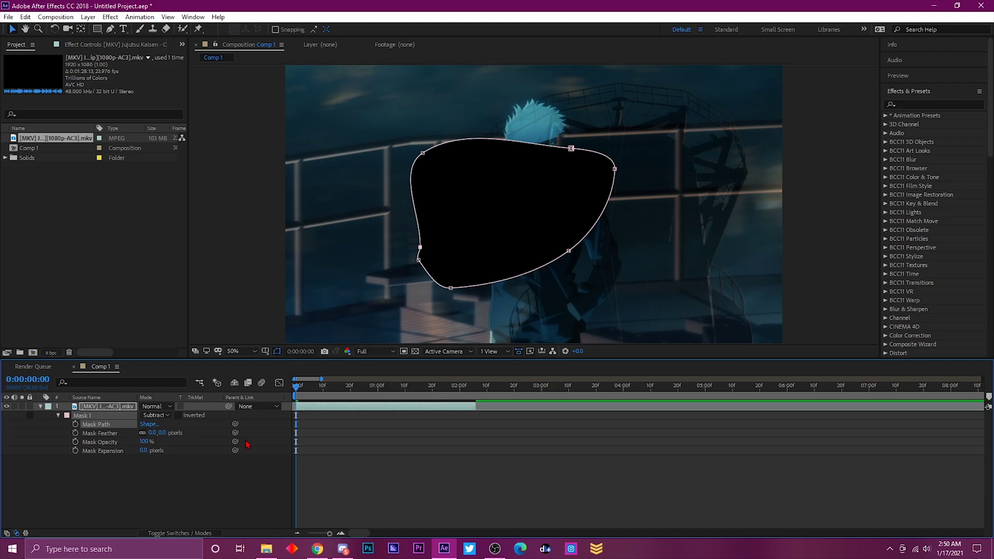
pyautogui.moveTo(156, 433); pyautogui.dragTo(319, 453)
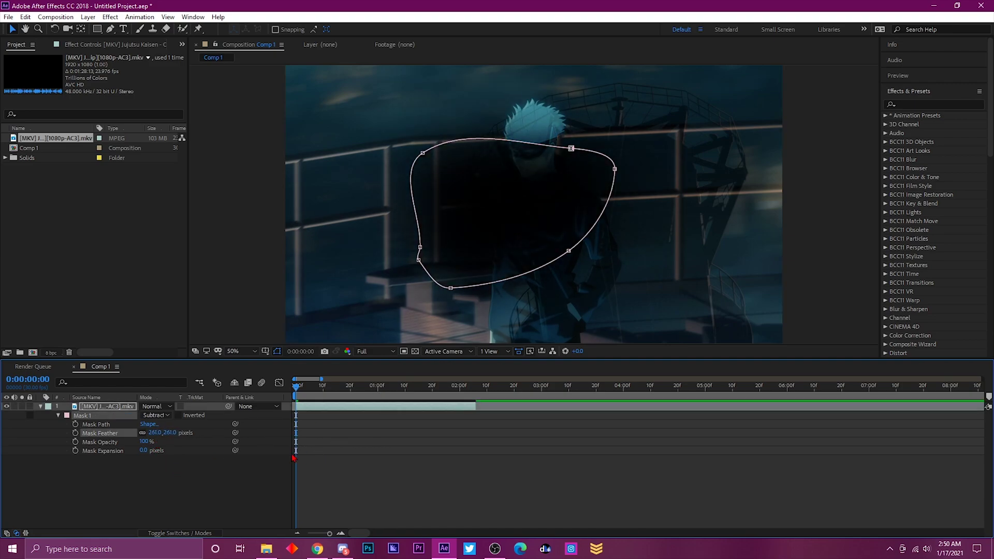
pyautogui.click(240, 477)
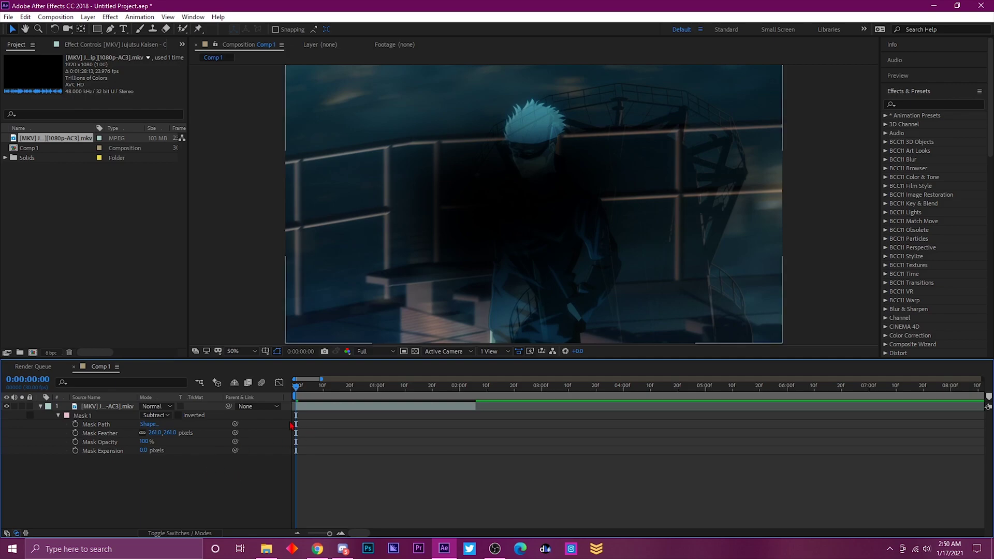
pyautogui.click(313, 407)
# Add Red Solid 1 beneath the video layer and preview the comp from near the start.
pyautogui.hotkey('ctrl', 'y')
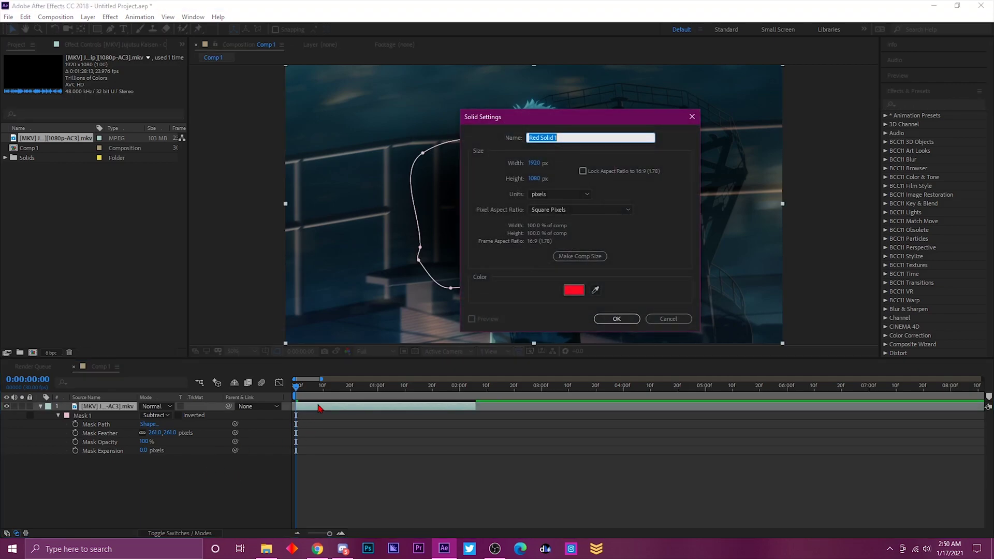
pyautogui.click(616, 319)
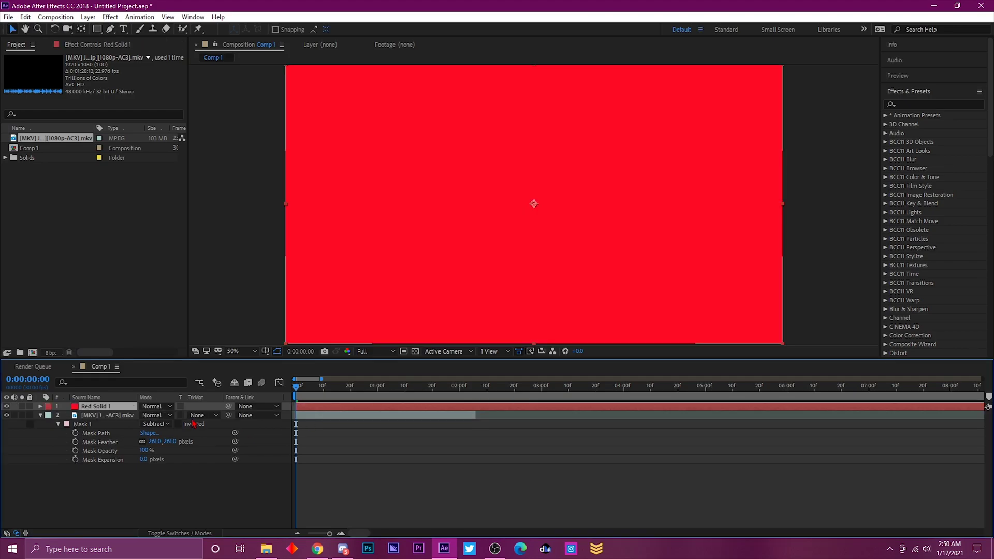
pyautogui.moveTo(110, 412); pyautogui.dragTo(98, 464)
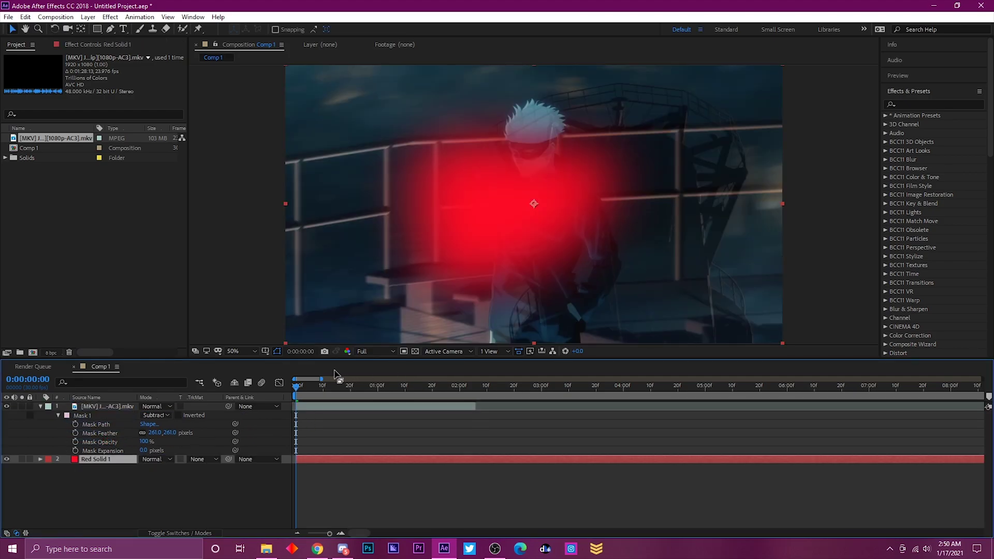
pyautogui.click(315, 387)
pyautogui.press('space')
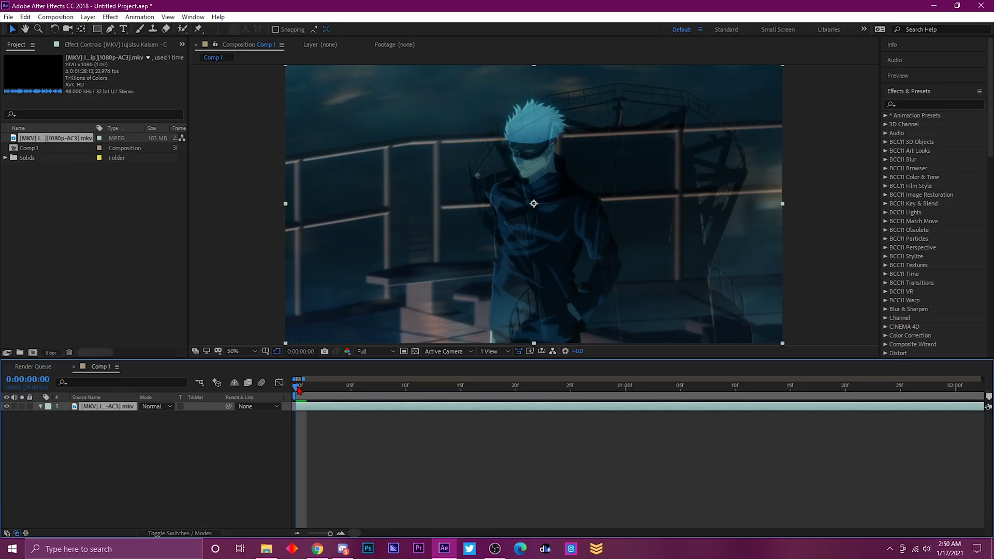
# Scrub the time indicator through the comp's first few frames.
pyautogui.moveTo(299, 389); pyautogui.dragTo(288, 418)
# Preview the clip and set the work area end at 0:00:00:13.
pyautogui.press('space')
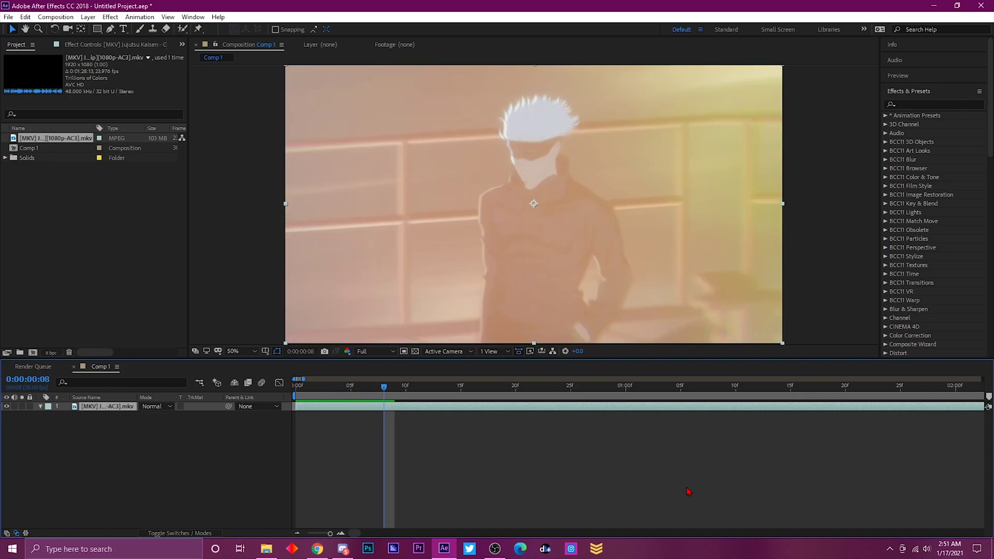
pyautogui.press('n')
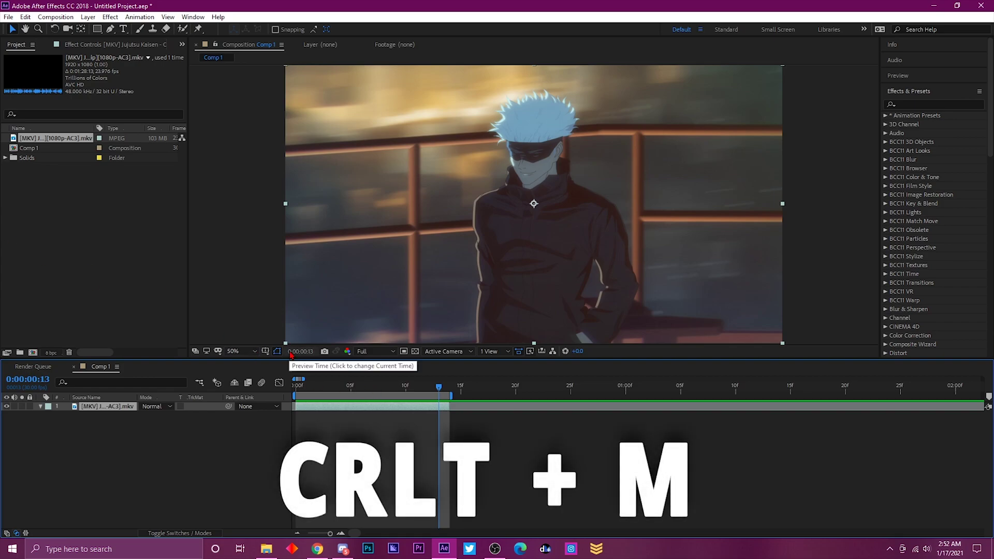
# Queue Comp 1 for rendering twice, via Ctrl+M and File > Export > Add to Render Queue.
pyautogui.hotkey('ctrl', 'm')
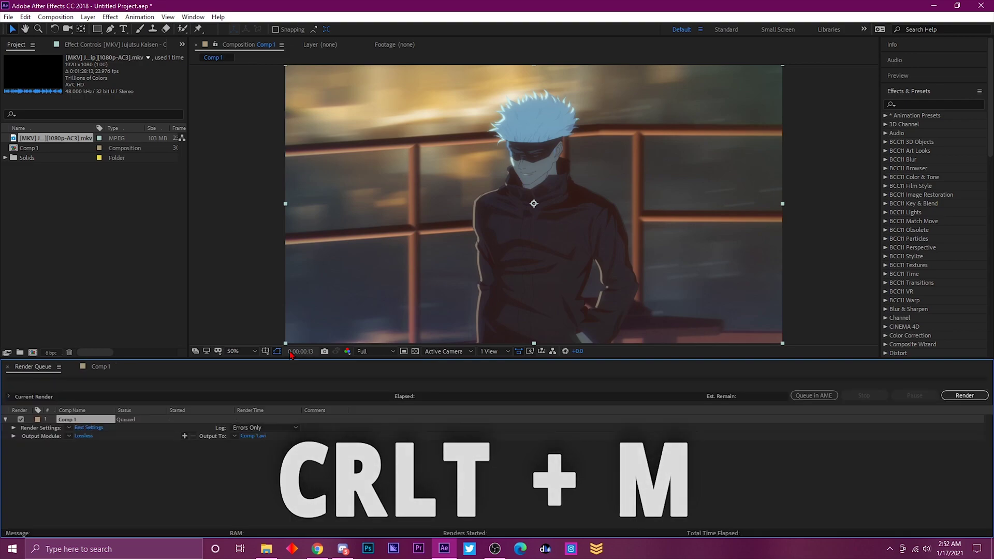
pyautogui.click(100, 366)
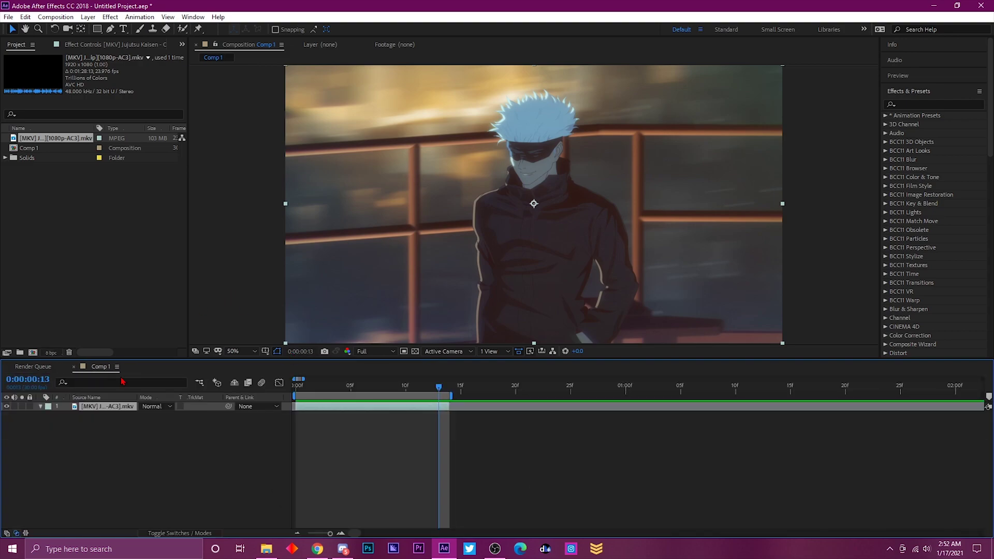
pyautogui.click(9, 17)
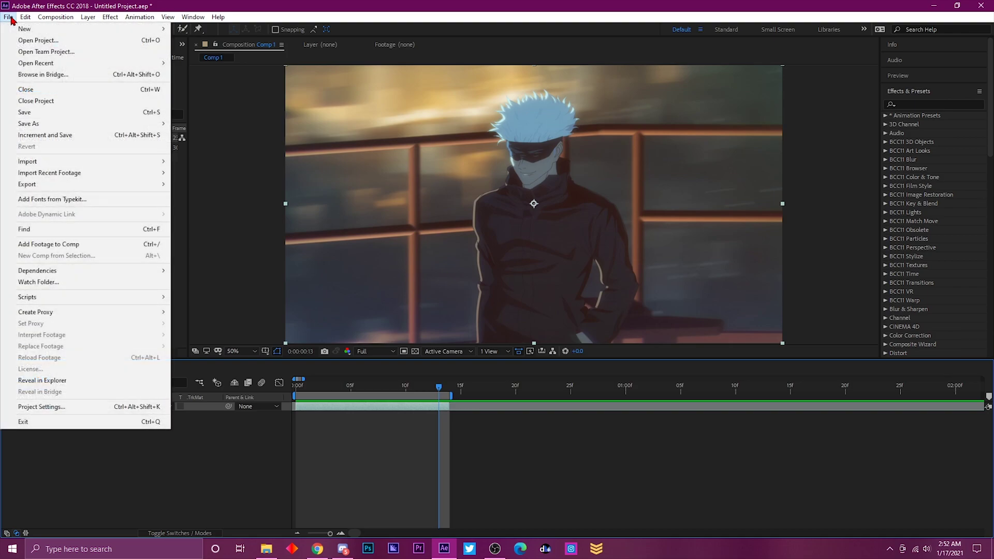
pyautogui.moveTo(122, 185)
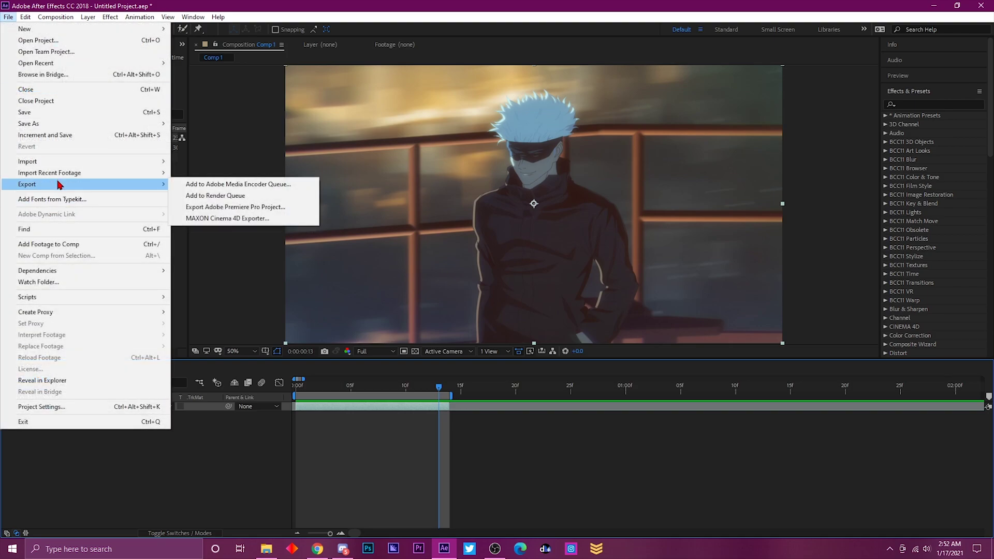
pyautogui.click(230, 200)
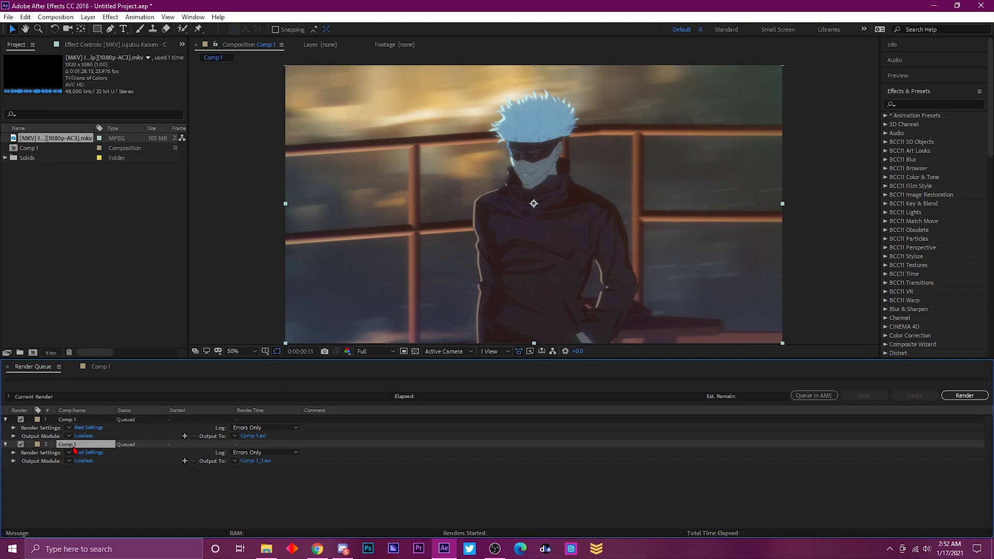
pyautogui.click(101, 366)
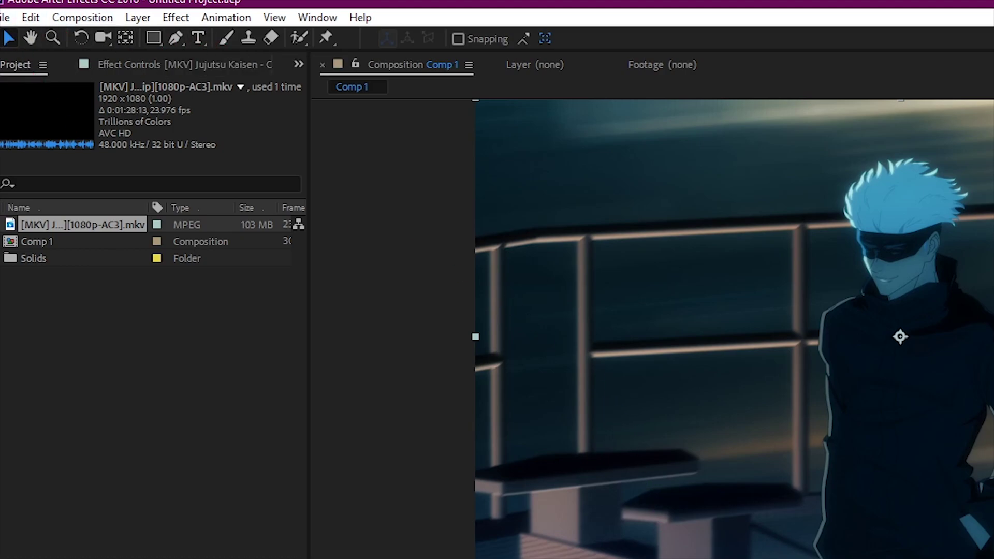
pyautogui.moveTo(750, 207); pyautogui.dragTo(879, 253)
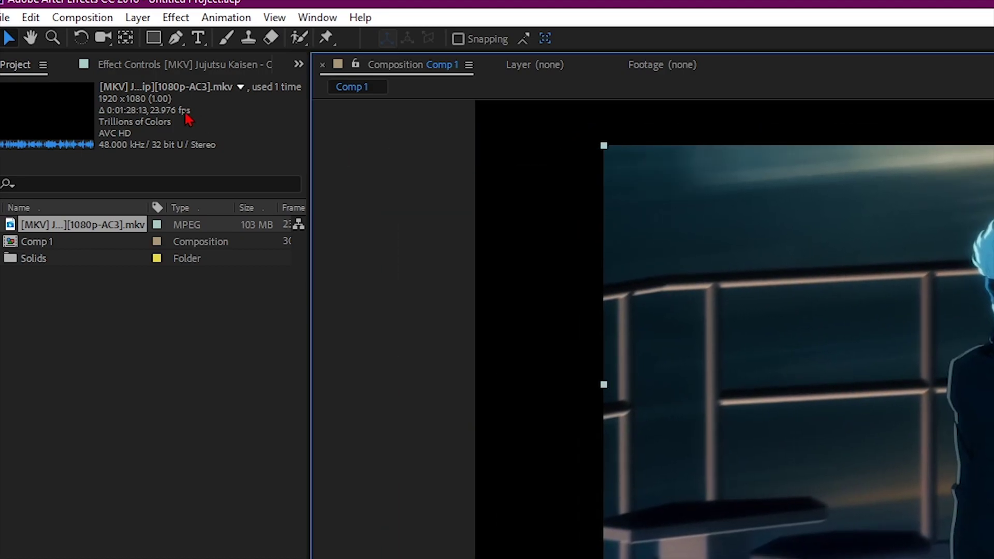
pyautogui.click(177, 39)
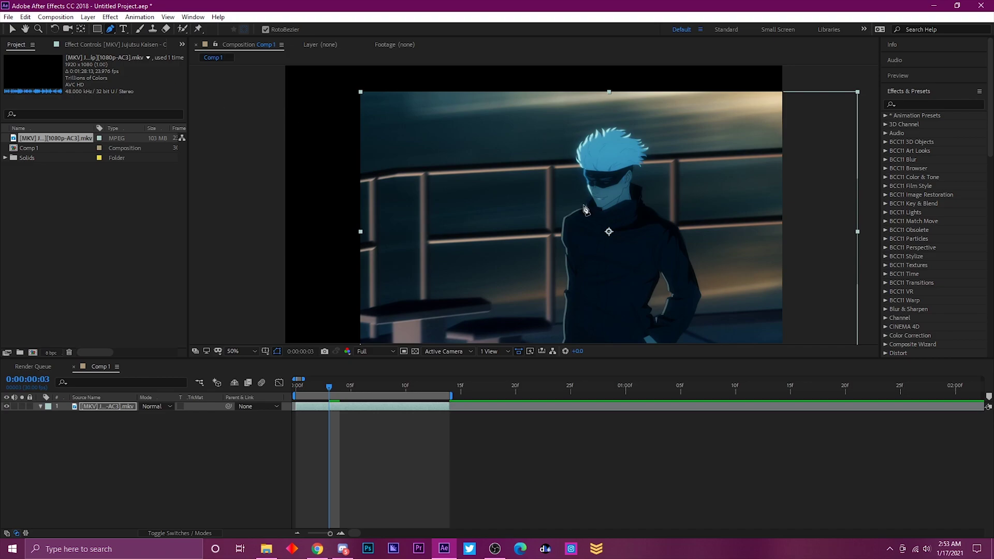
pyautogui.click(488, 181)
pyautogui.click(602, 218)
pyautogui.click(703, 195)
pyautogui.click(555, 138)
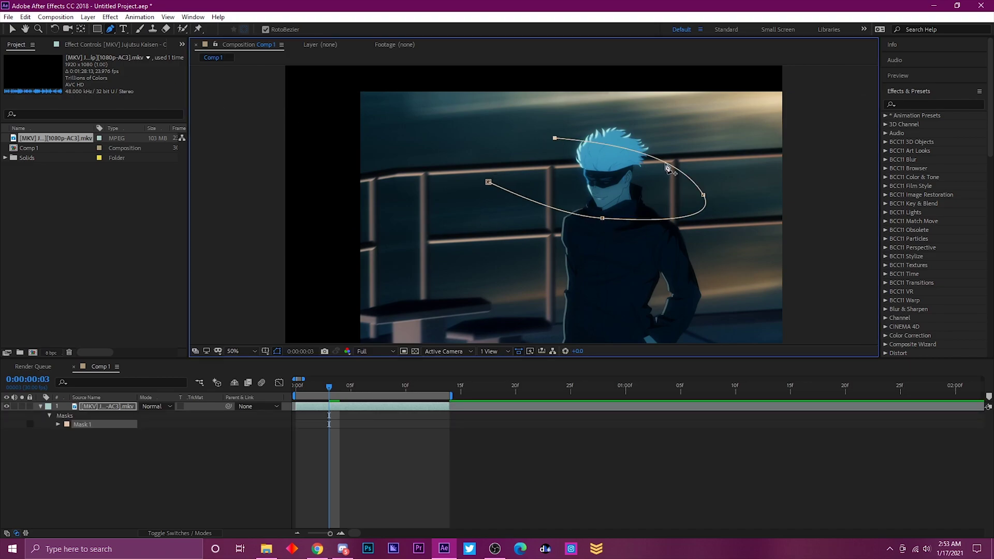
pyautogui.press('Delete')
pyautogui.press('v')
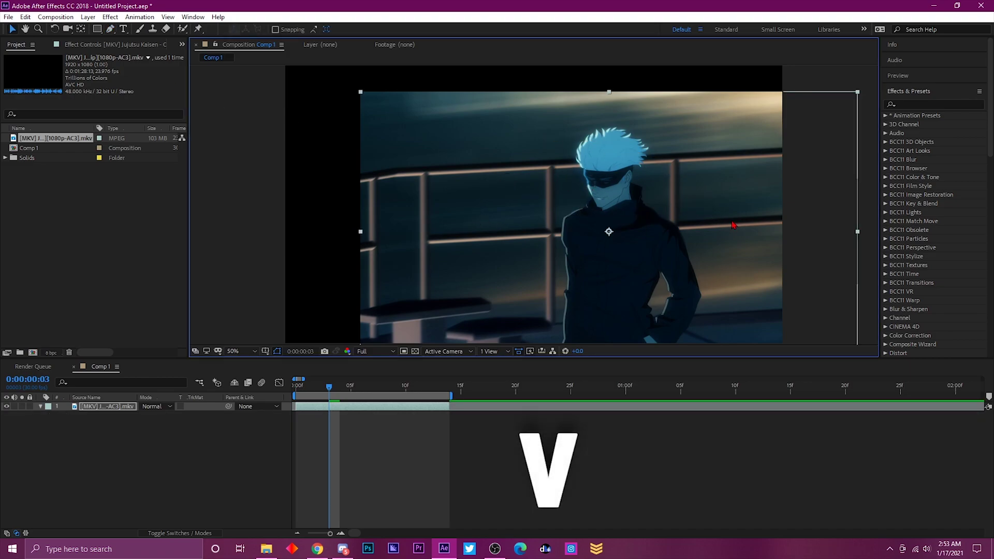
pyautogui.moveTo(733, 225); pyautogui.dragTo(657, 198)
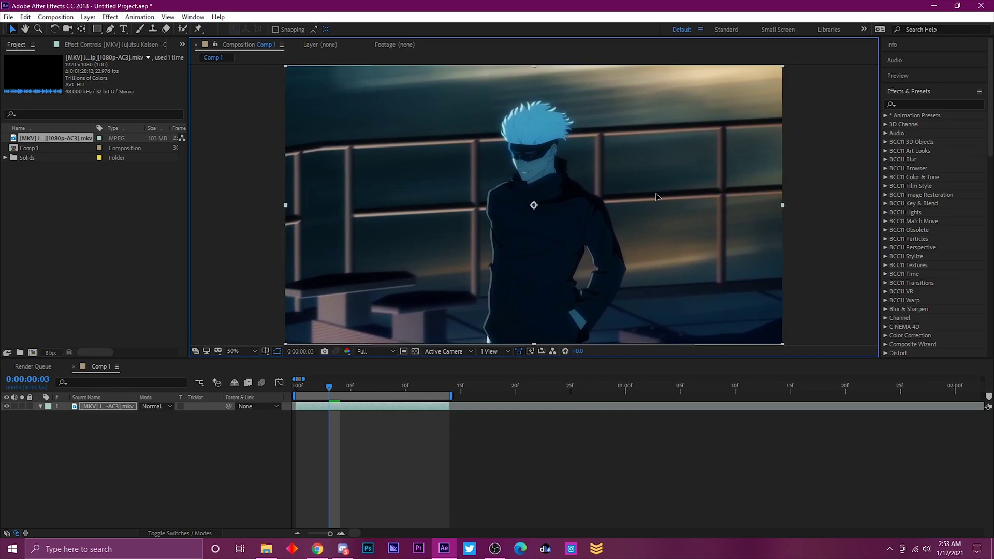
# Pan the viewer, then draw a rectangle mask around the character's torso.
pyautogui.press('h')
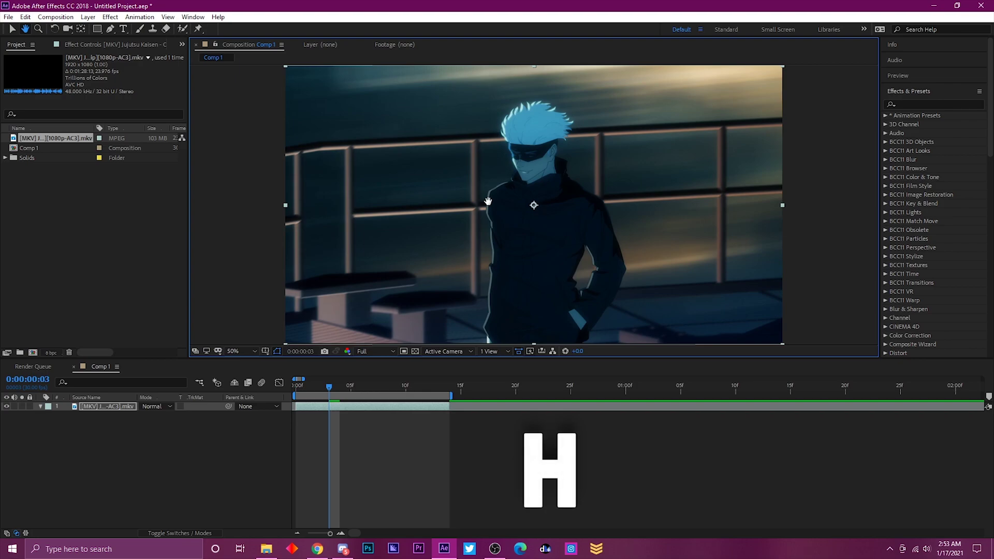
pyautogui.moveTo(479, 195); pyautogui.dragTo(566, 211)
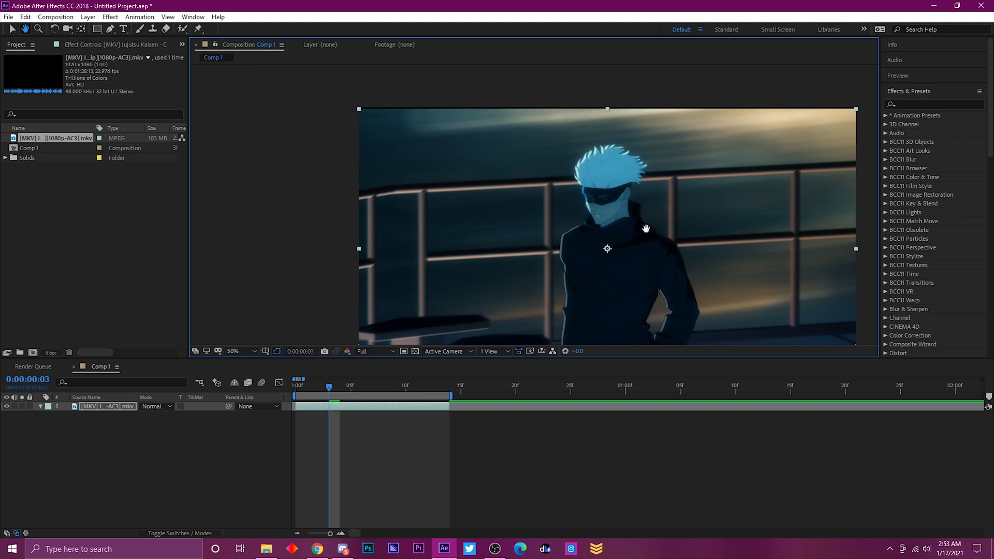
pyautogui.moveTo(645, 228); pyautogui.dragTo(545, 171)
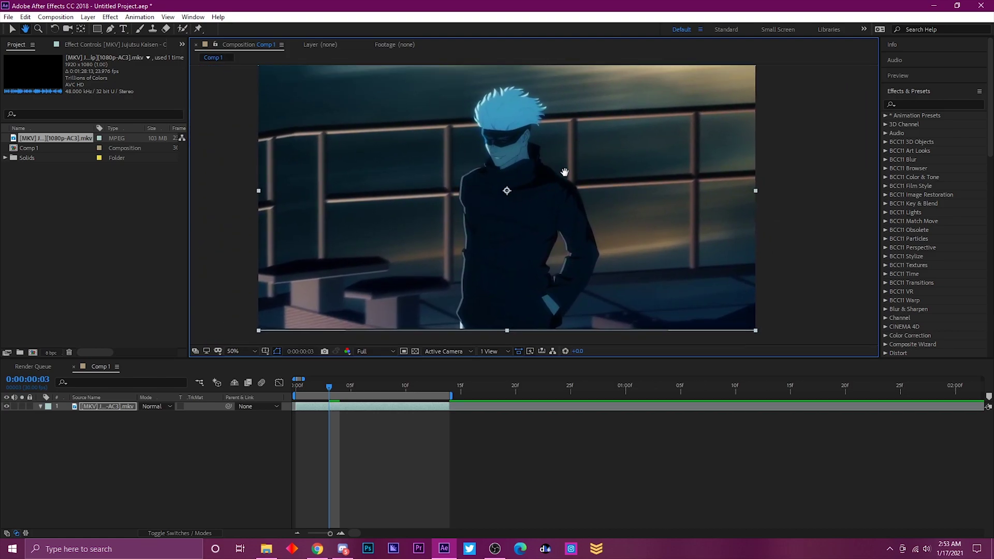
pyautogui.press('q')
pyautogui.moveTo(368, 112); pyautogui.dragTo(666, 283)
# Delete the rectangle mask and toggle the view zoom between 25% and 50%.
pyautogui.press('Delete')
pyautogui.press('g')
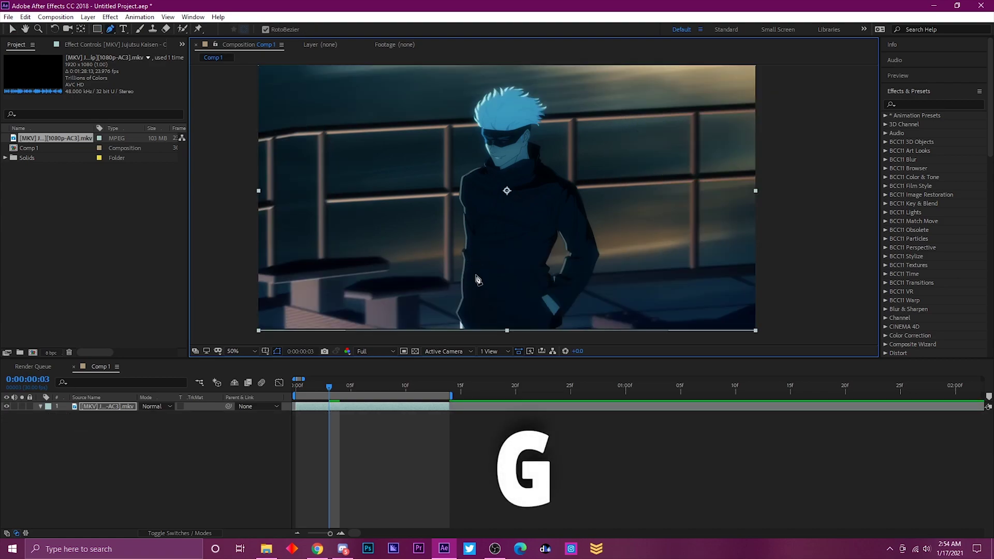
pyautogui.press(',')
pyautogui.press('.')
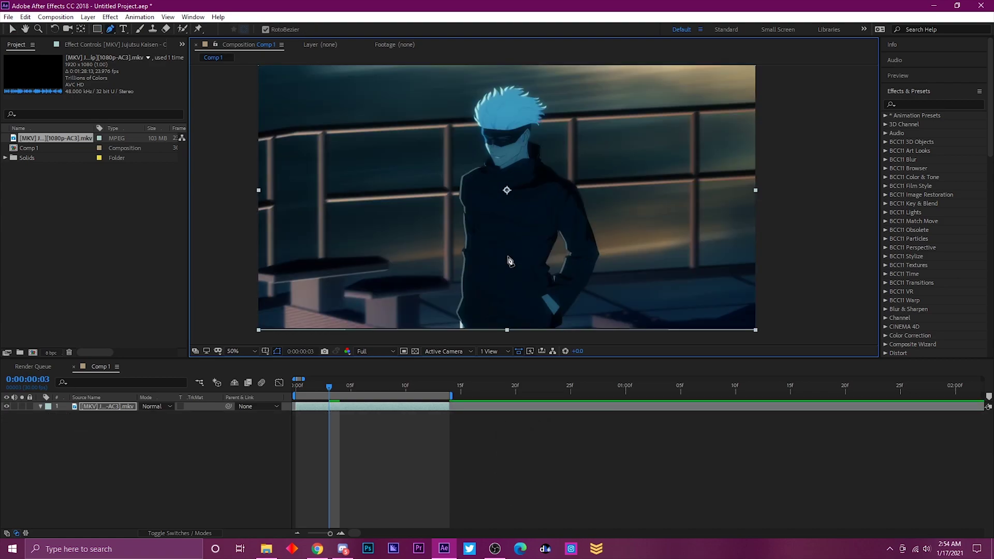
pyautogui.press(',')
pyautogui.press('.')
pyautogui.press(',')
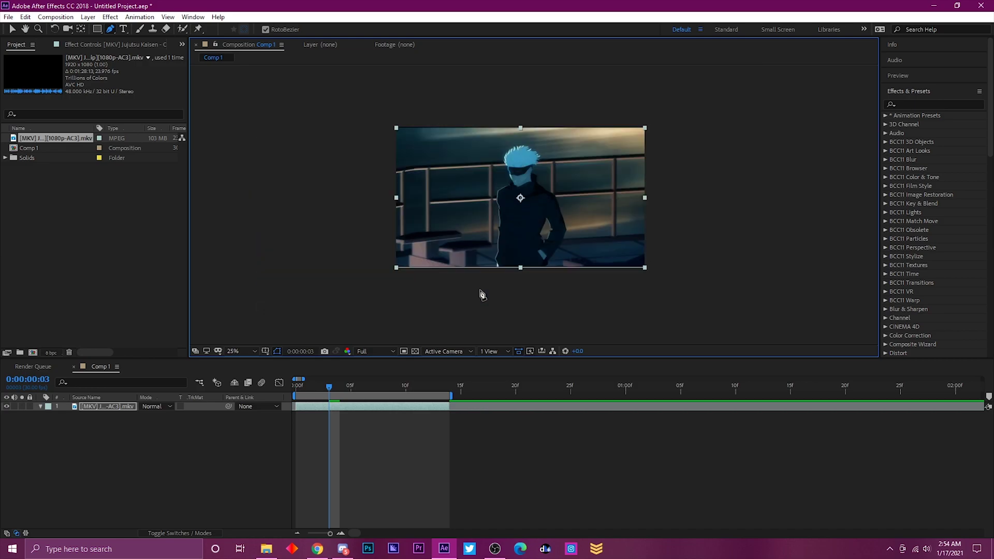
# Draw a pen mask path around the character, delete it, and create an empty text layer.
pyautogui.click(493, 282)
pyautogui.click(480, 228)
pyautogui.click(485, 181)
pyautogui.click(516, 141)
pyautogui.click(596, 177)
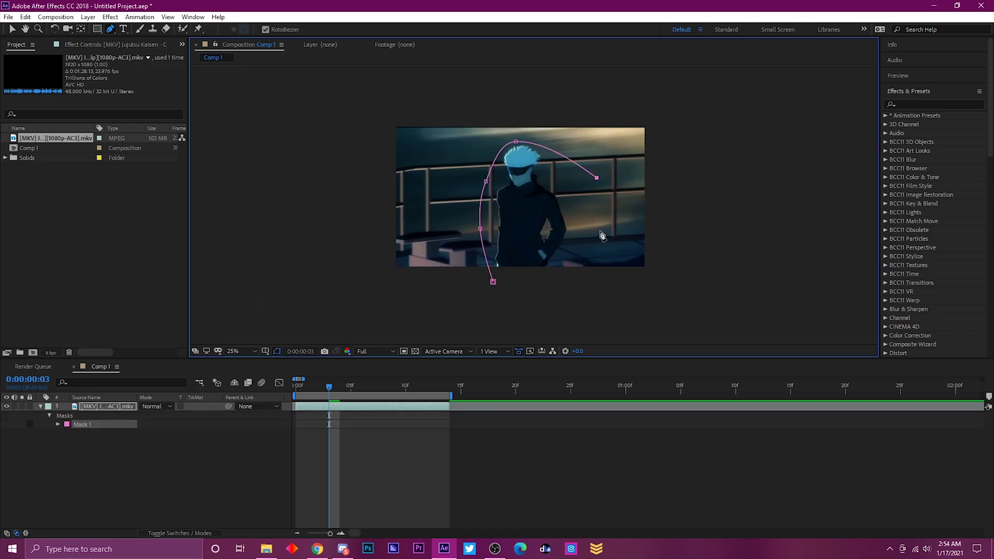
pyautogui.click(594, 258)
pyautogui.click(536, 293)
pyautogui.press('Delete')
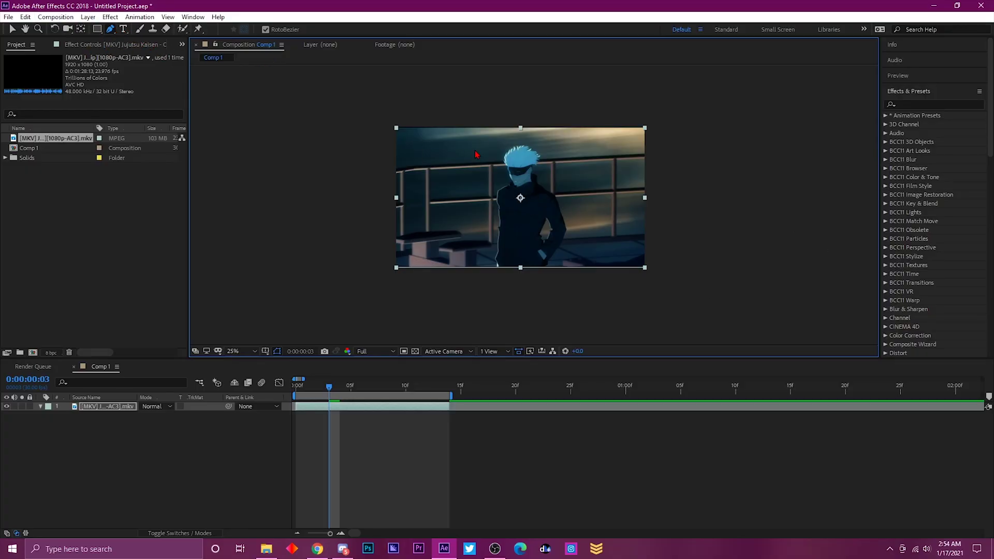
pyautogui.hotkey('ctrl', 't')
# Add a text layer reading 'Kedo', then delete it.
pyautogui.click(493, 200)
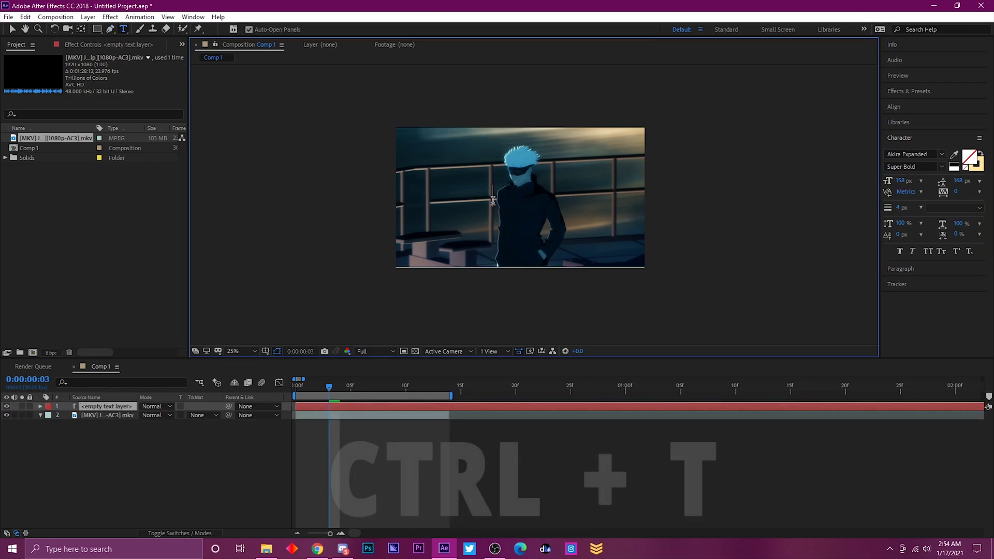
pyautogui.write('Kedo')
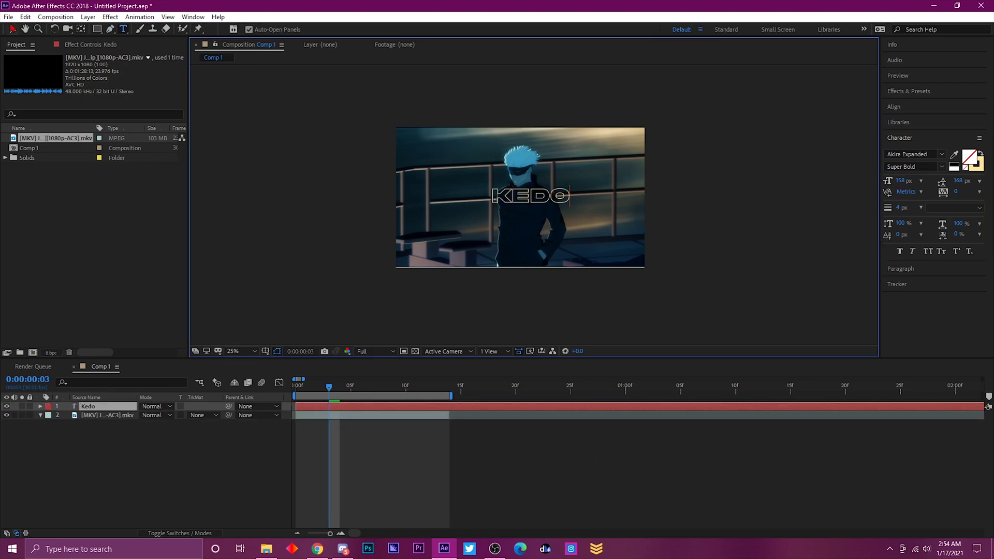
pyautogui.click(13, 30)
pyautogui.press('Delete')
# Zoom to 50%, pick the Roto Brush, and open the footage layer in its Layer panel.
pyautogui.press('.')
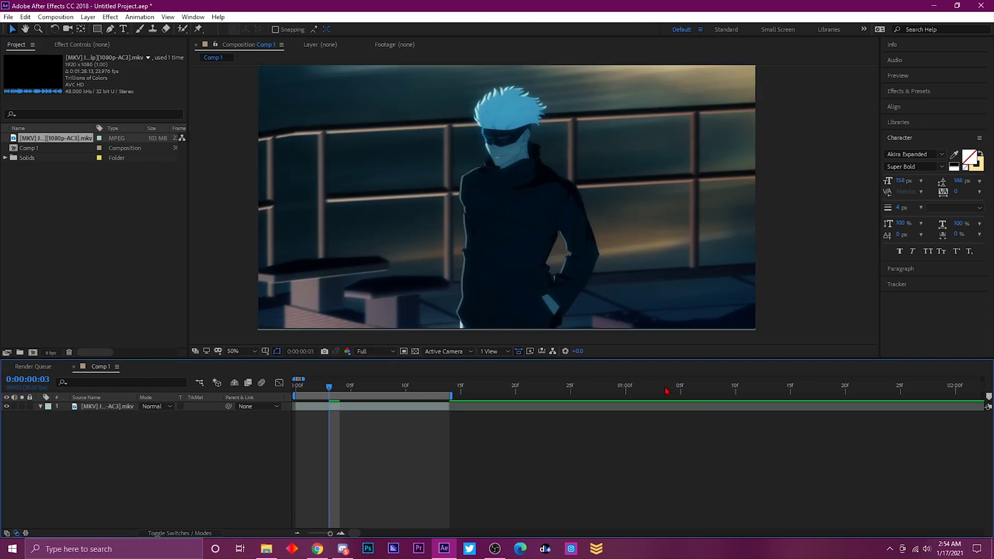
pyautogui.hotkey('alt', 'w')
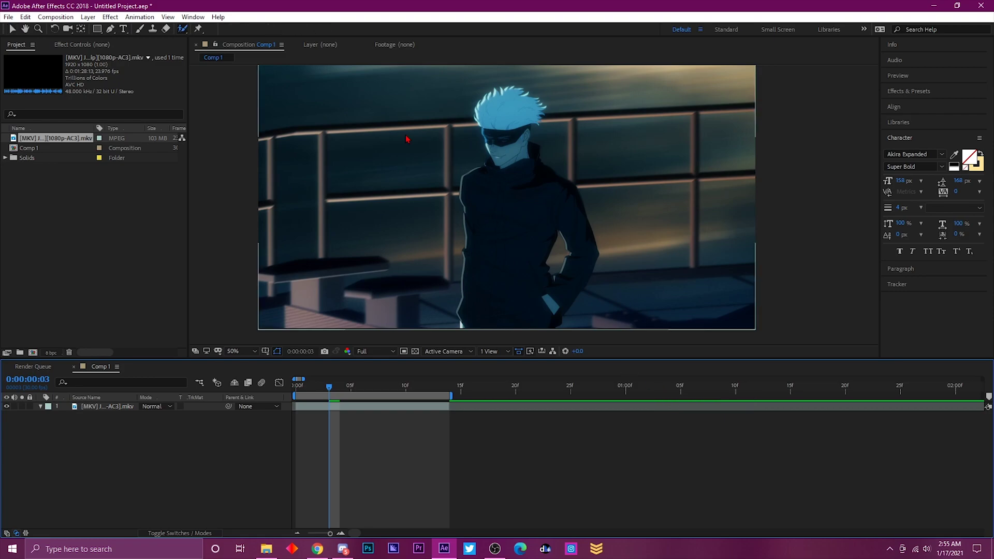
pyautogui.click(333, 410)
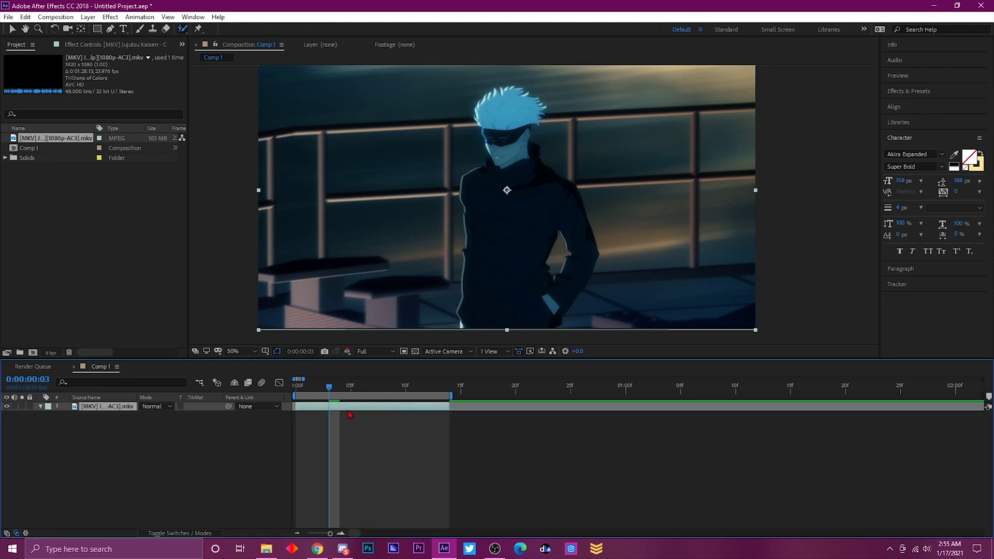
pyautogui.doubleClick(342, 409)
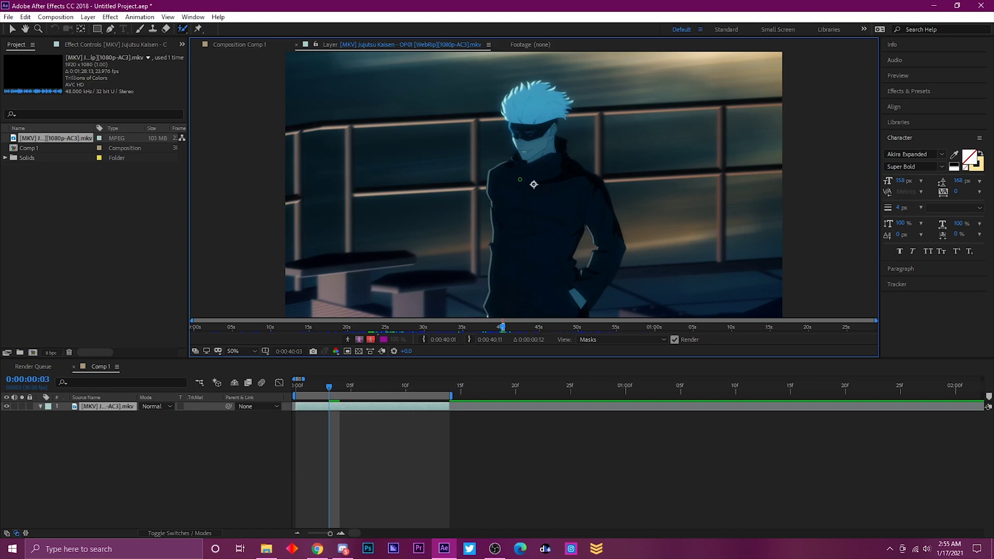
# Paint a Roto Brush stroke over the character in the Layer panel.
pyautogui.moveTo(520, 180); pyautogui.dragTo(593, 236)
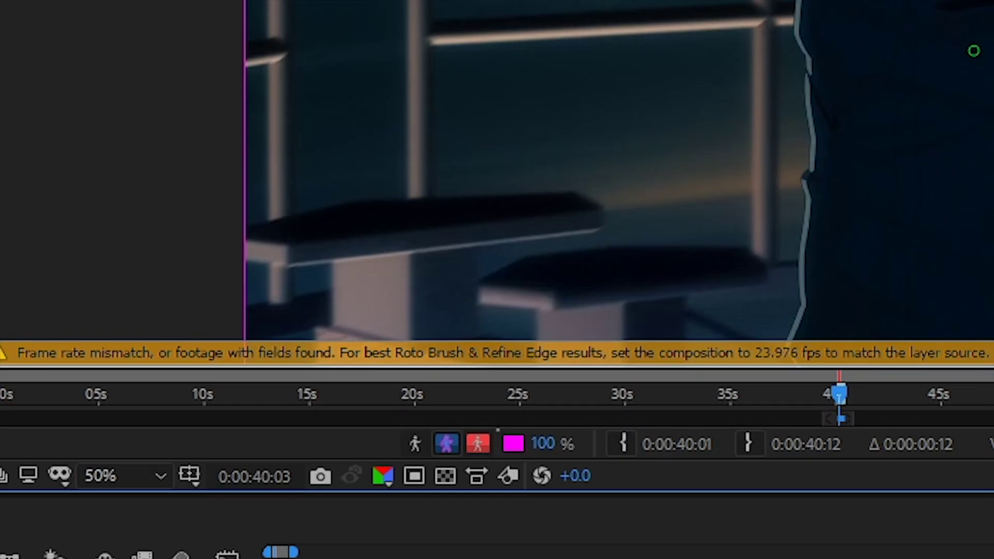
pyautogui.rightClick(397, 405)
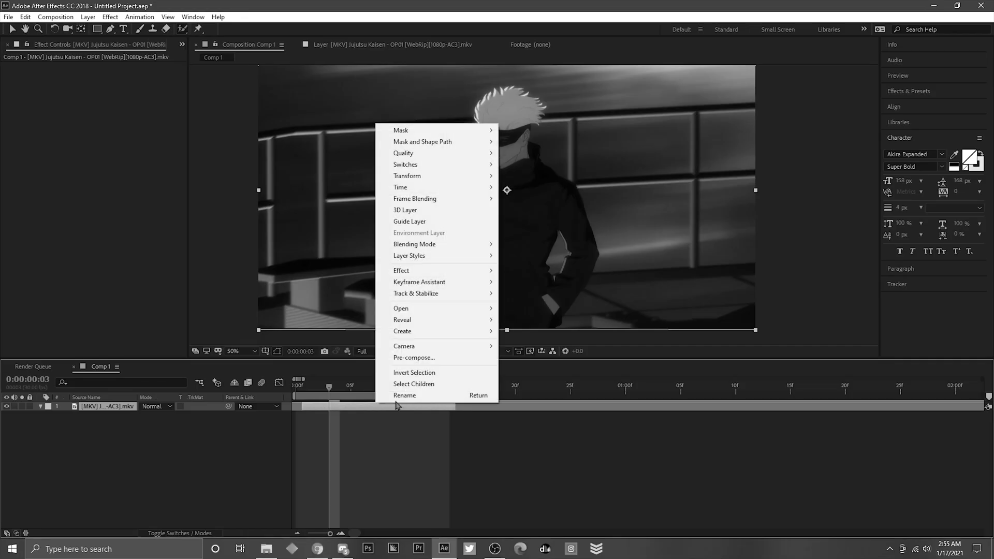
pyautogui.press('Escape')
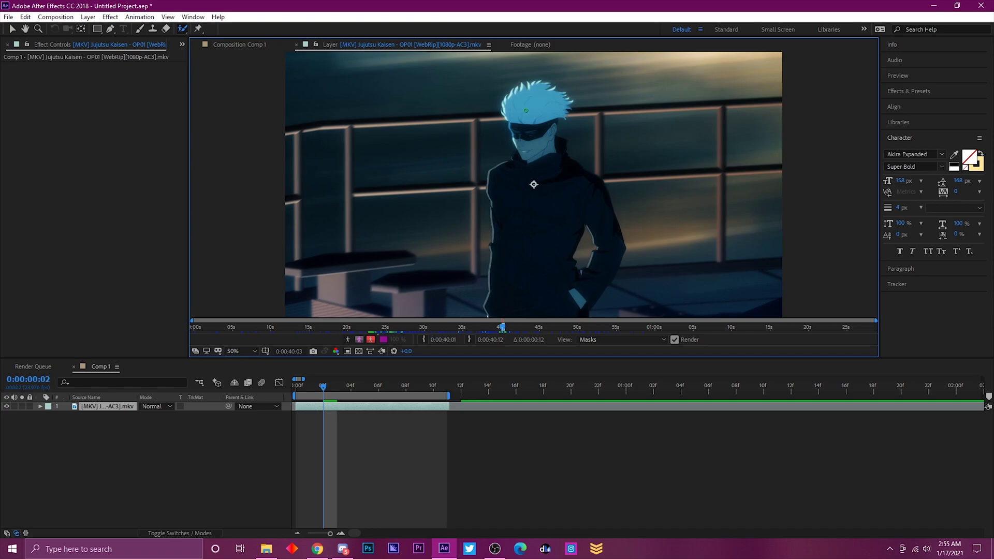
# Paint the character and the top of the hair into the roto matte.
pyautogui.moveTo(535, 172); pyautogui.dragTo(547, 219)
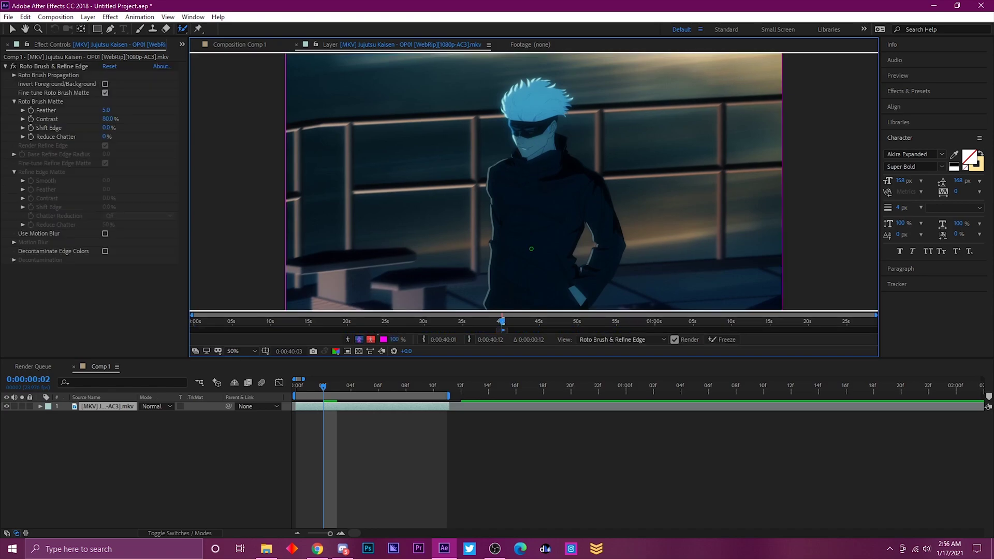
pyautogui.moveTo(530, 127); pyautogui.dragTo(530, 150)
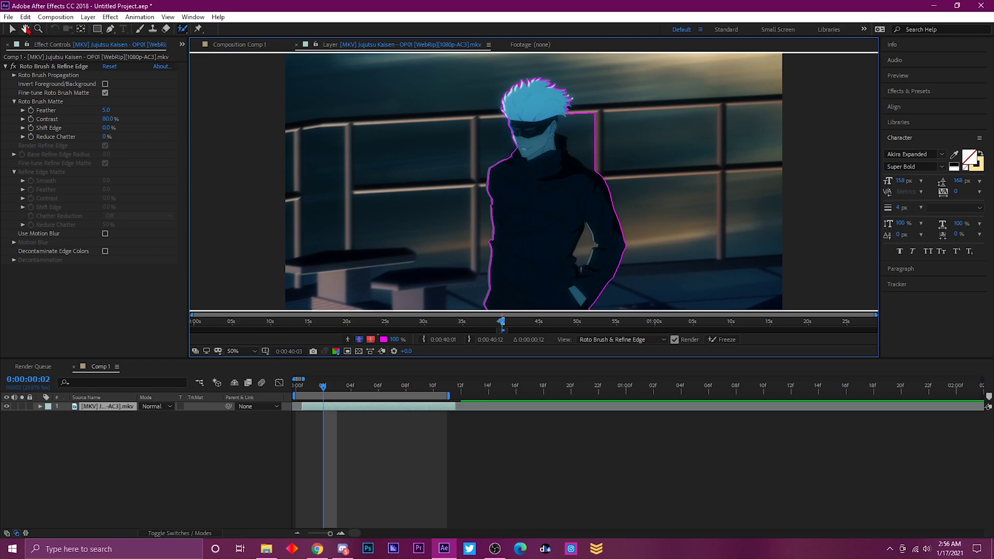
pyautogui.click(24, 29)
pyautogui.moveTo(681, 193); pyautogui.dragTo(611, 197)
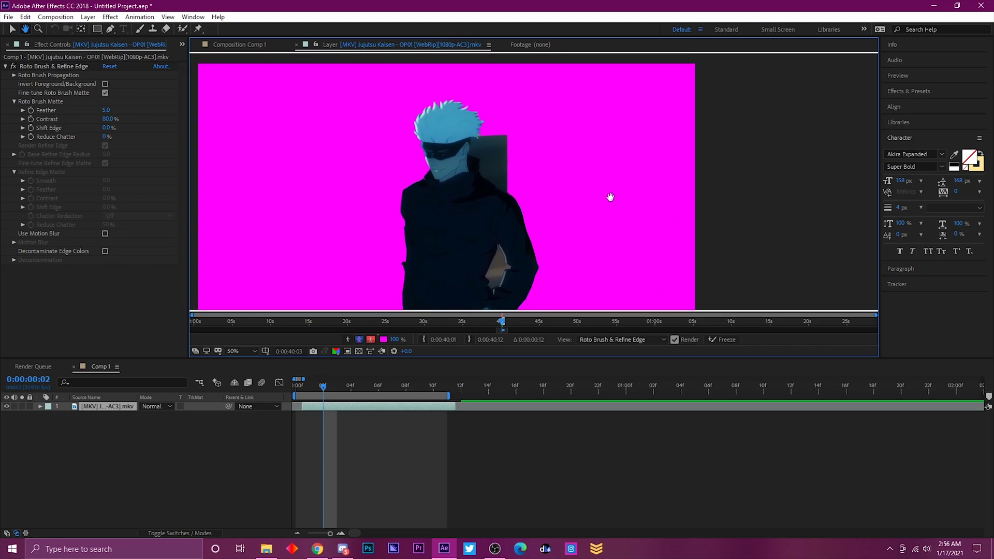
pyautogui.click(182, 28)
pyautogui.scroll(4, 449, 229)
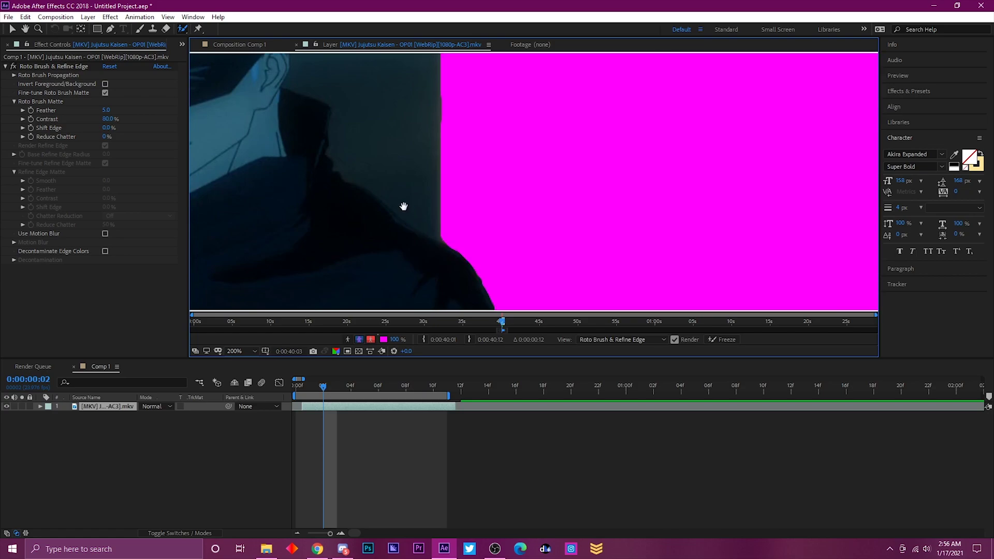
pyautogui.moveTo(402, 204); pyautogui.dragTo(476, 84)
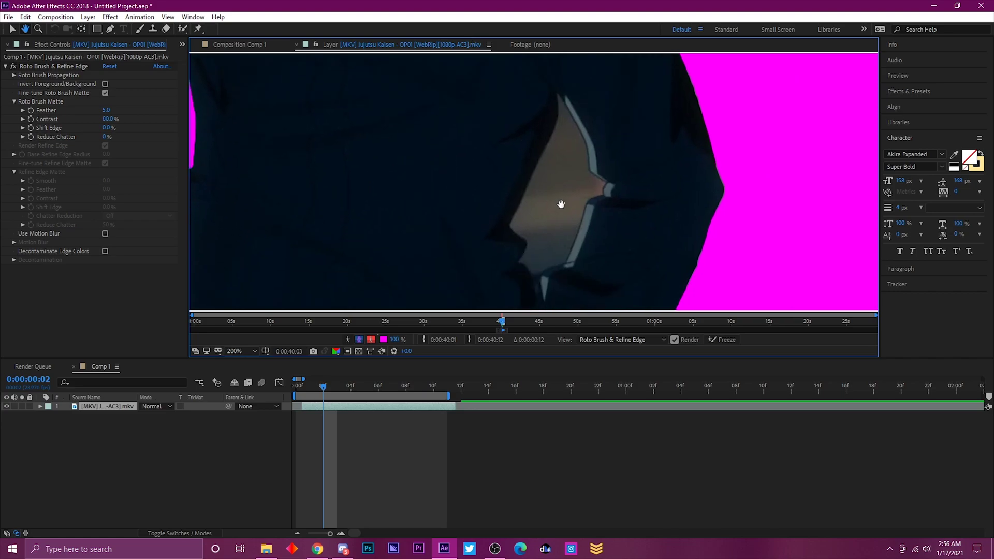
# Add the face and neck to the matte and subtract the background area.
pyautogui.hotkey('alt', 'w')
pyautogui.moveTo(554, 218)
pyautogui.mouseDown()
pyautogui.moveTo(550, 190)
pyautogui.moveTo(461, 83)
pyautogui.moveTo(459, 143)
pyautogui.moveTo(445, 99)
pyautogui.moveTo(572, 87)
pyautogui.moveTo(489, 185)
pyautogui.moveTo(473, 291)
pyautogui.moveTo(493, 176)
pyautogui.moveTo(382, 289)
pyautogui.moveTo(443, 185)
pyautogui.moveTo(470, 309)
pyautogui.mouseUp()
pyautogui.press('h')
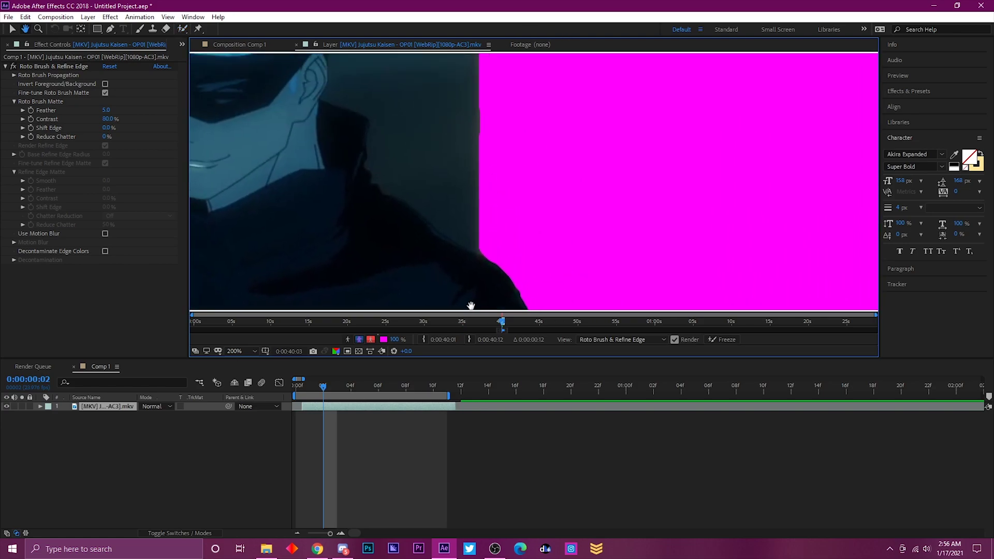
pyautogui.hotkey('alt', 'w')
pyautogui.moveTo(491, 212); pyautogui.dragTo(406, 126)
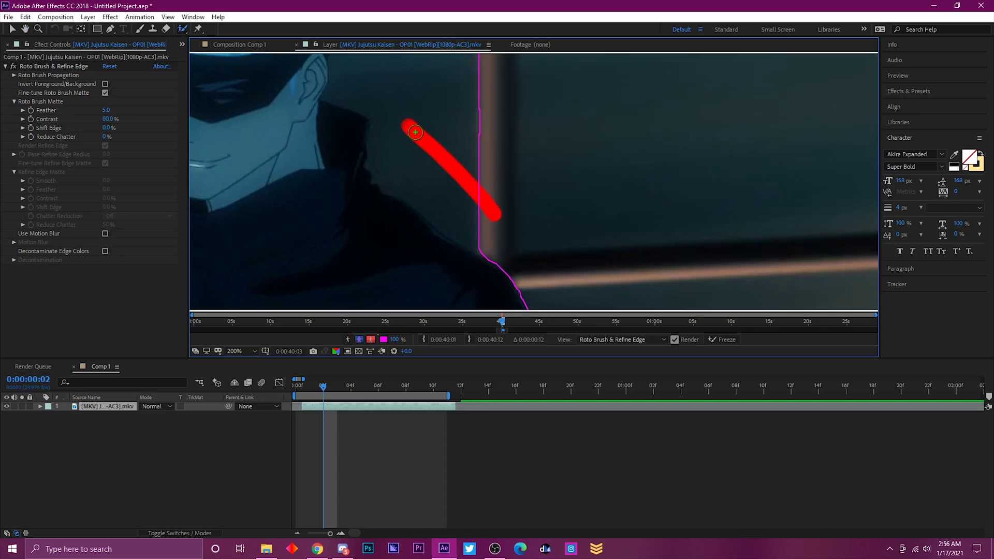
pyautogui.moveTo(298, 173); pyautogui.dragTo(243, 91)
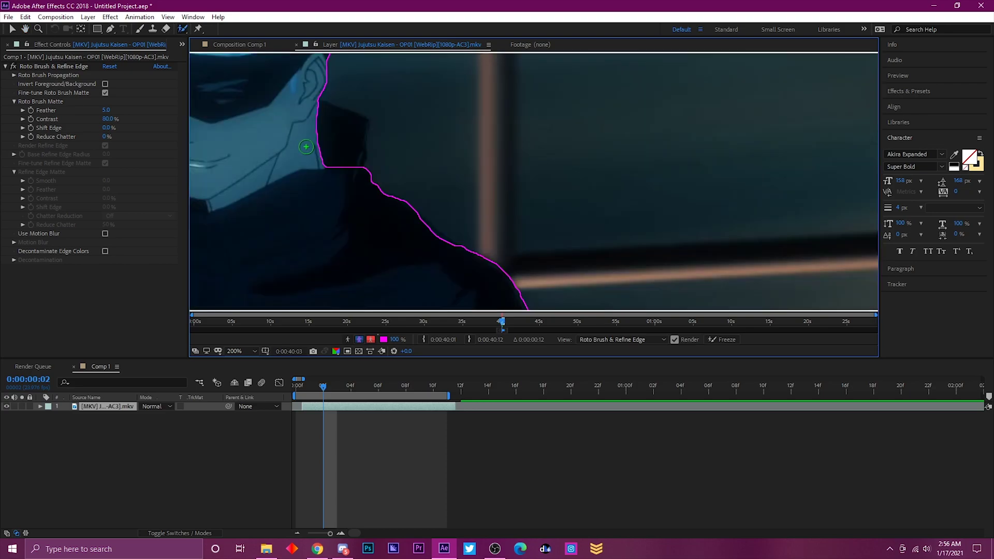
pyautogui.moveTo(322, 161); pyautogui.dragTo(344, 128)
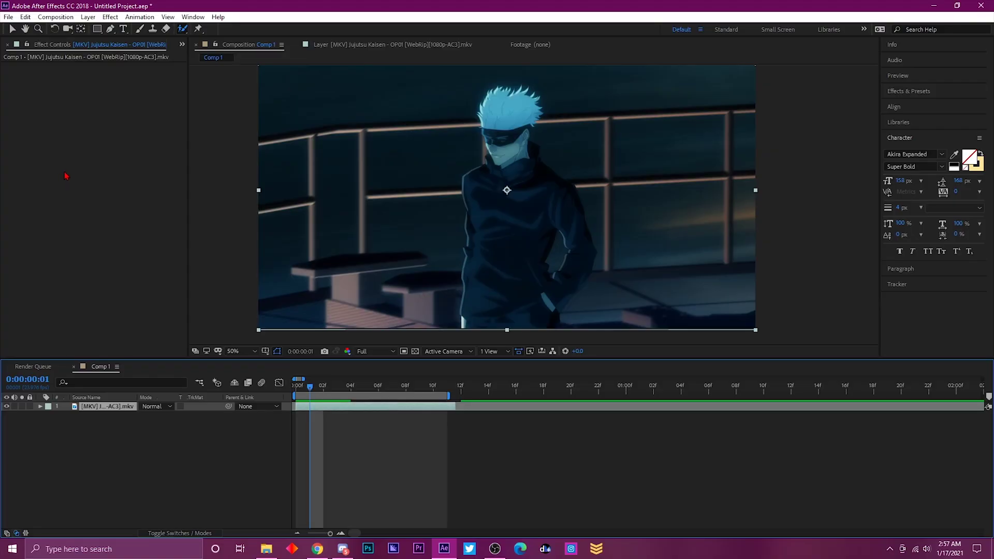
# Import the [Erai-raws] Jujutsu Kaisen - 02 video with Ctrl+I and scrub through its frames.
pyautogui.click(9, 17)
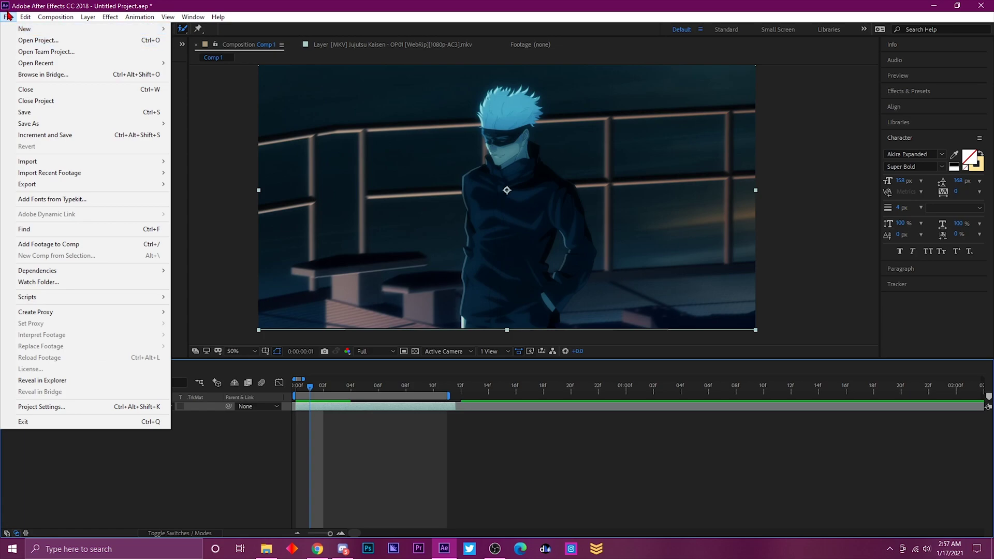
pyautogui.moveTo(22, 162)
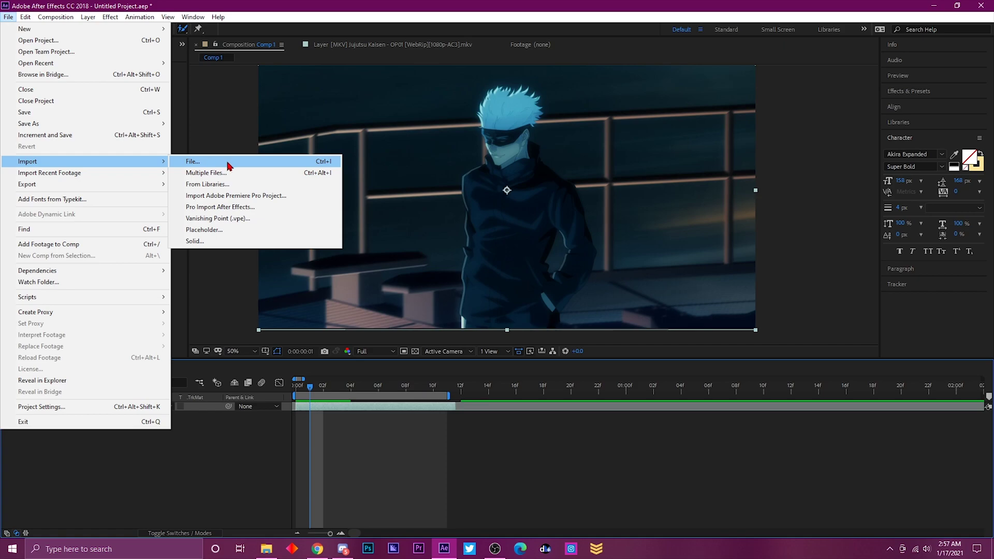
pyautogui.click(313, 385)
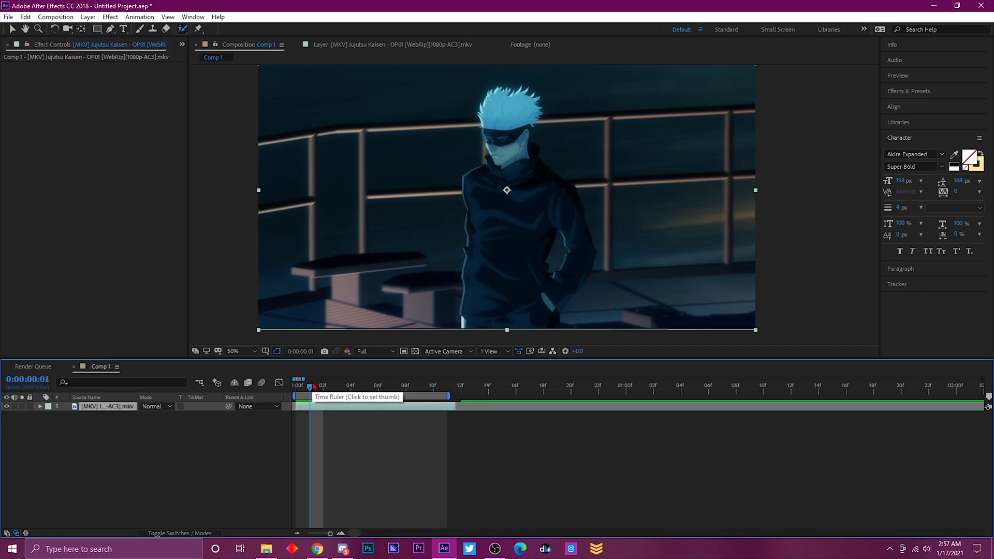
pyautogui.hotkey('ctrl', 'i')
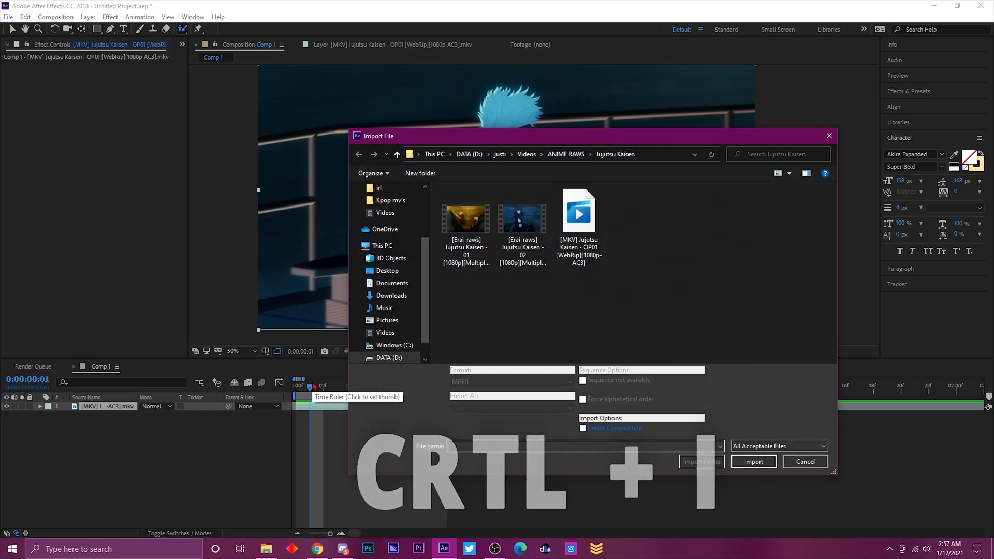
pyautogui.click(522, 223)
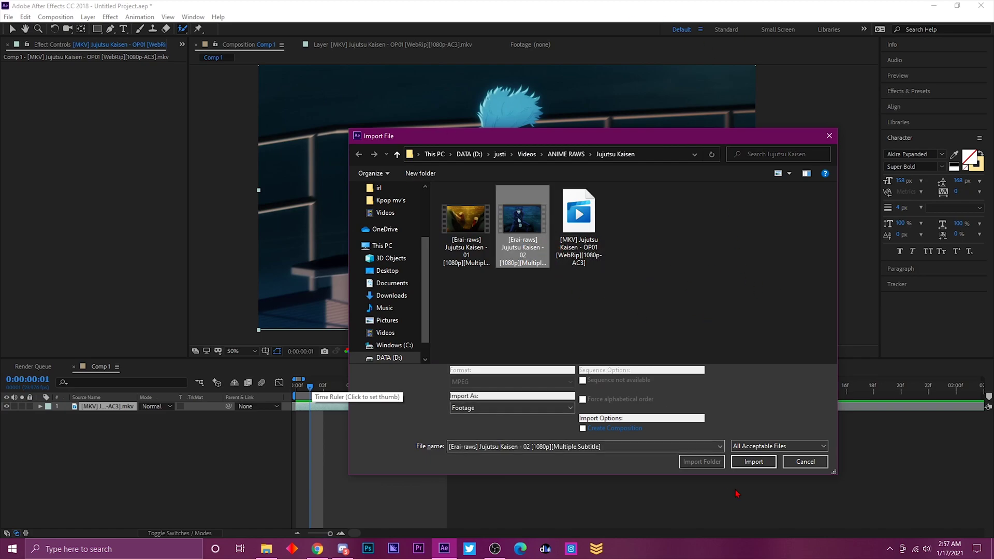
pyautogui.click(763, 461)
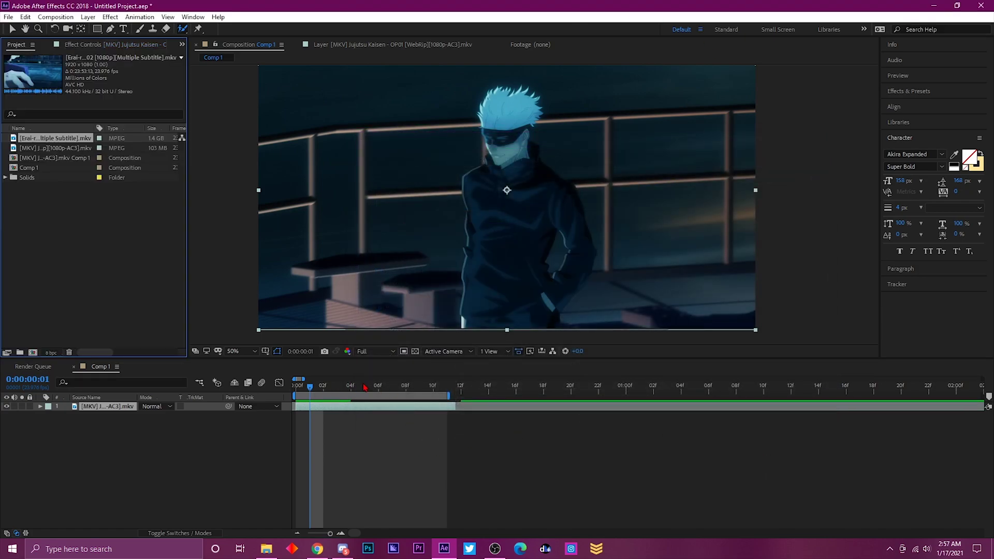
pyautogui.moveTo(365, 388)
pyautogui.mouseDown()
pyautogui.moveTo(355, 388)
pyautogui.moveTo(406, 388)
pyautogui.moveTo(378, 387)
pyautogui.mouseUp()
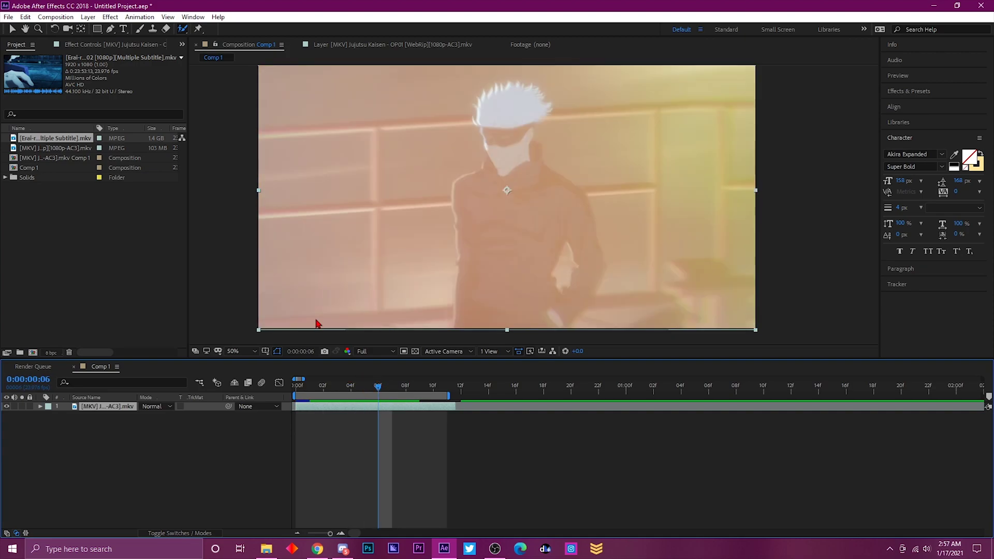
pyautogui.hotkey('ctrl', 'z')
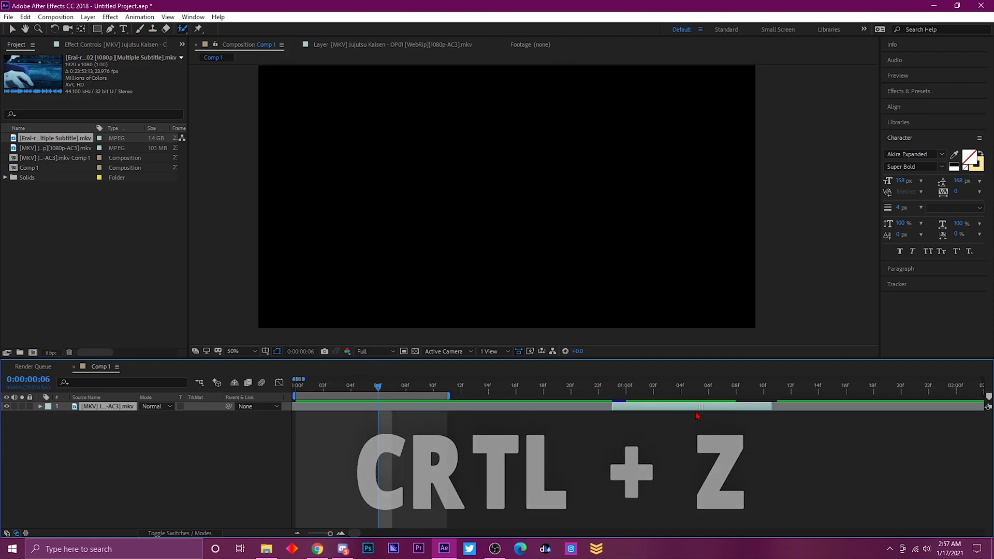
pyautogui.moveTo(700, 415); pyautogui.dragTo(660, 414)
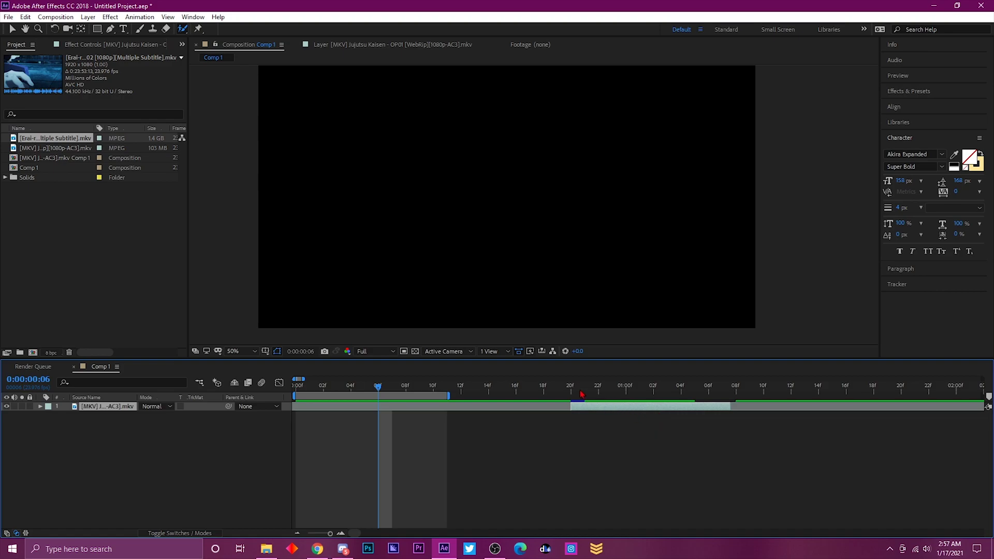
pyautogui.moveTo(582, 395); pyautogui.dragTo(350, 395)
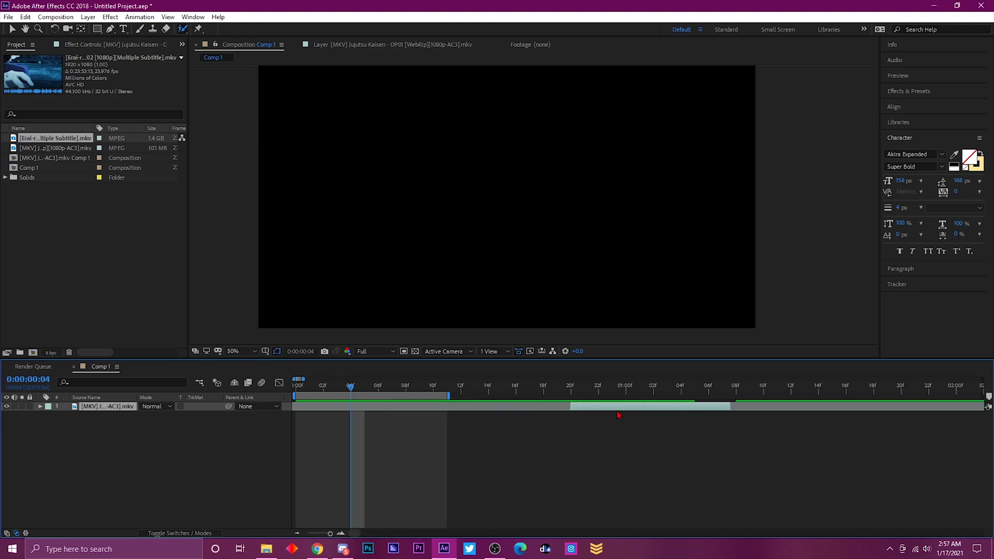
pyautogui.moveTo(618, 415); pyautogui.dragTo(365, 412)
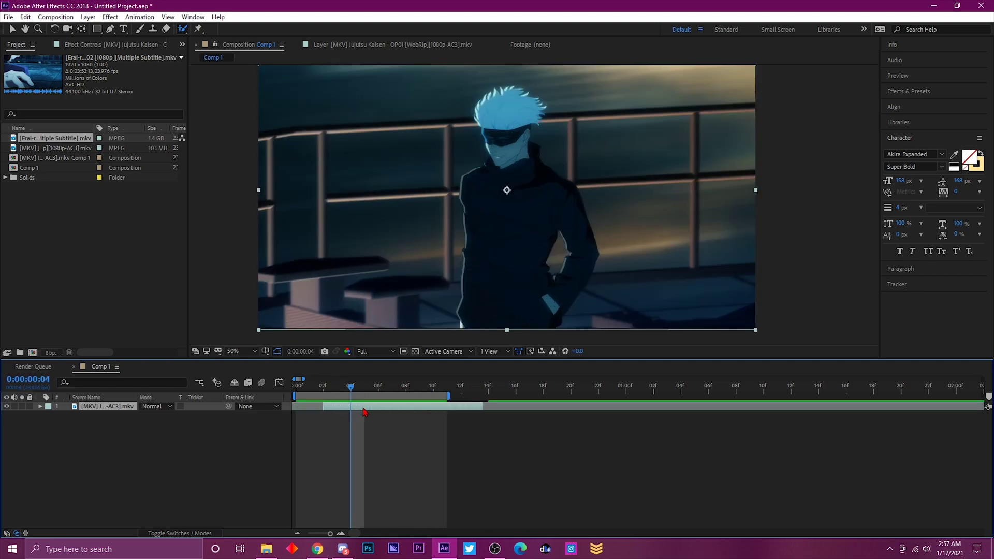
pyautogui.hotkey('ctrl', 'shift', 'd')
pyautogui.press('pageup')
pyautogui.press('pageup')
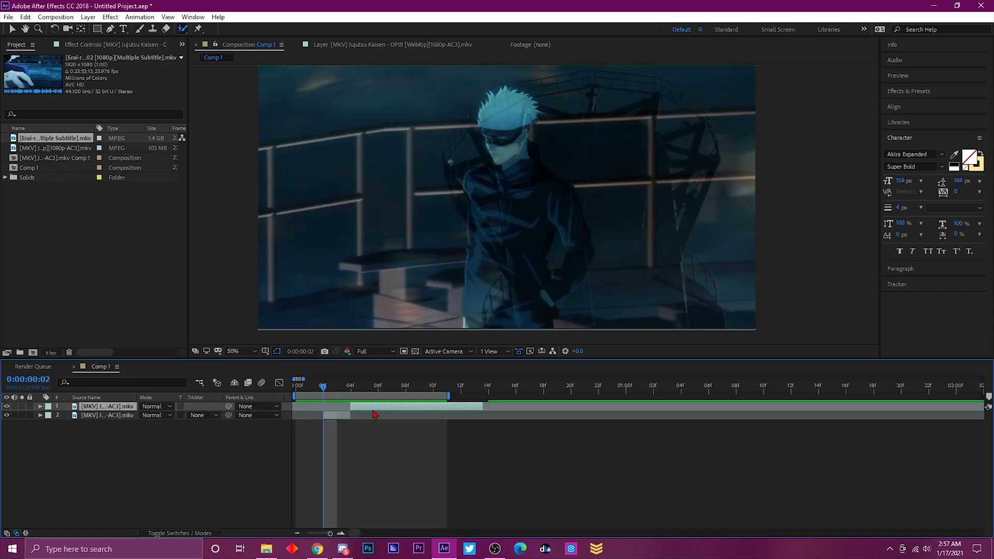
pyautogui.hotkey('ctrl', 'z')
pyautogui.press('pagedown')
pyautogui.press('pagedown')
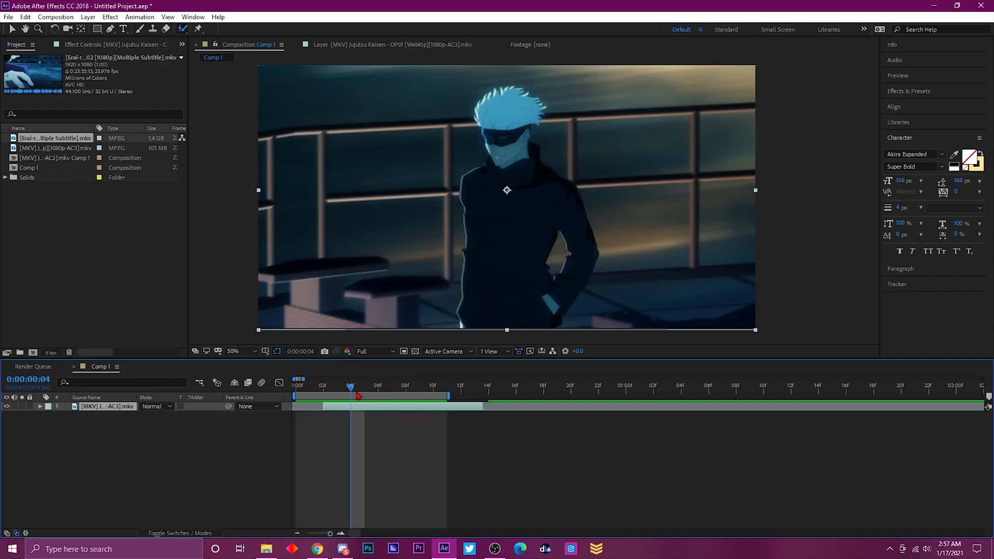
pyautogui.press('space')
pyautogui.hotkey('ctrl', 'z')
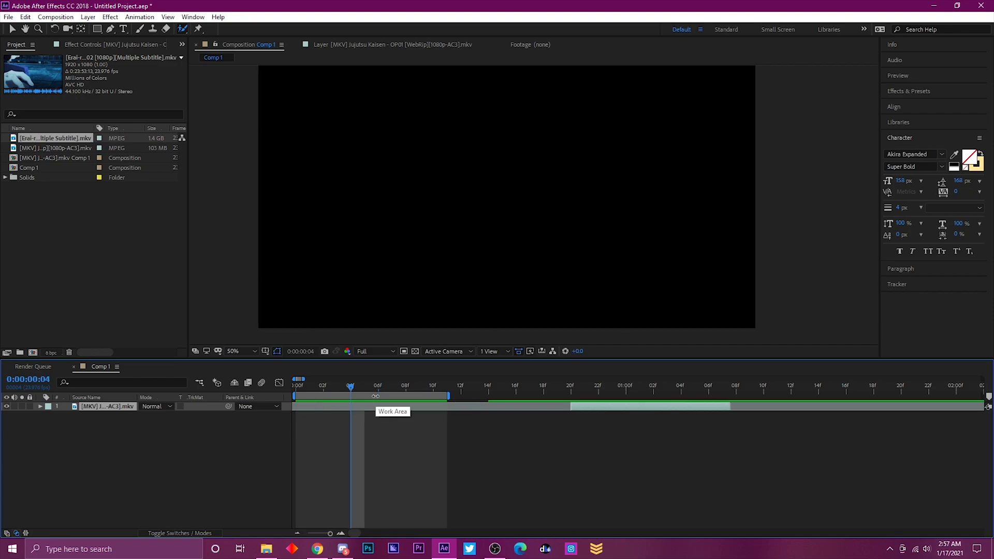
pyautogui.hotkey('ctrl', 'z')
pyautogui.click(376, 385)
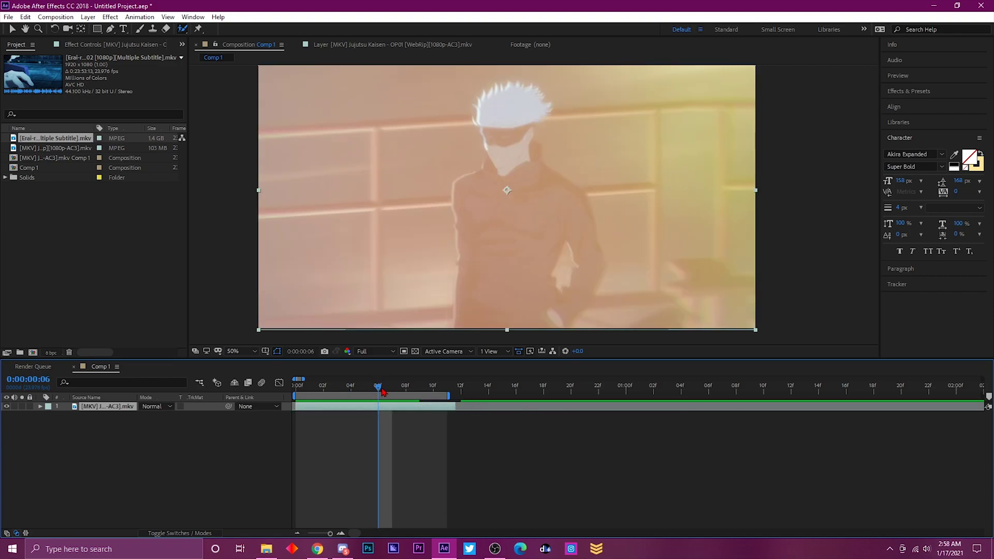
pyautogui.press('pageup')
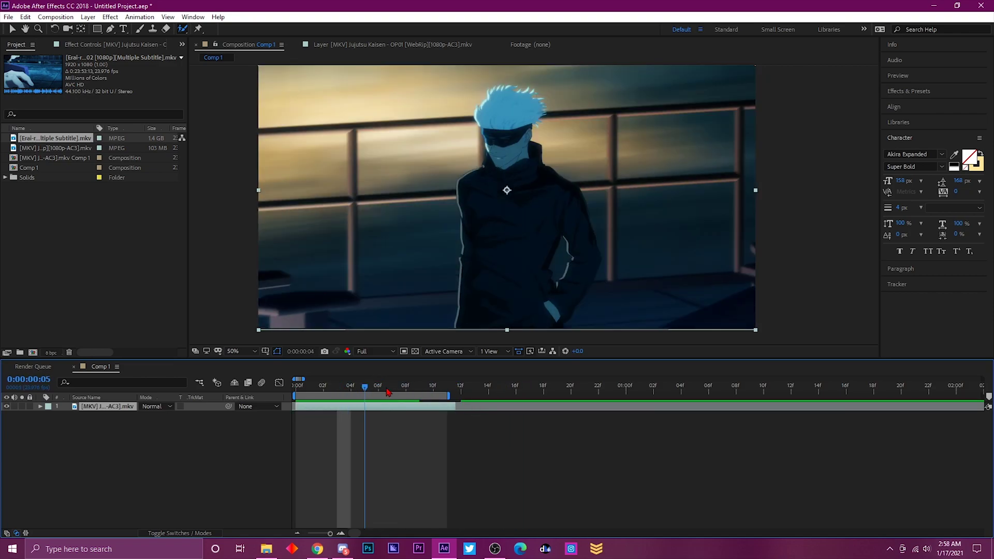
# Preview the work area, split the layer at frame 04, then undo the split.
pyautogui.press('space')
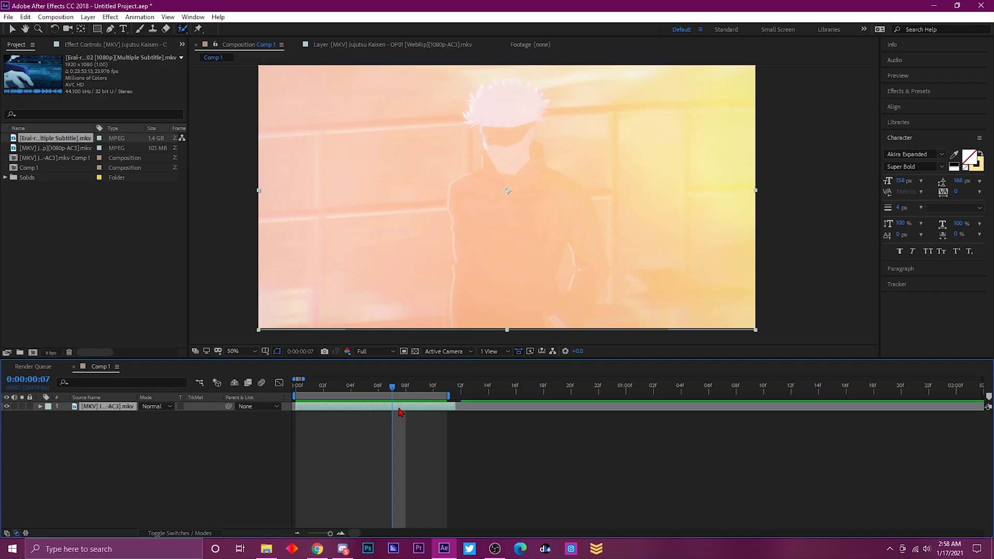
pyautogui.click(351, 386)
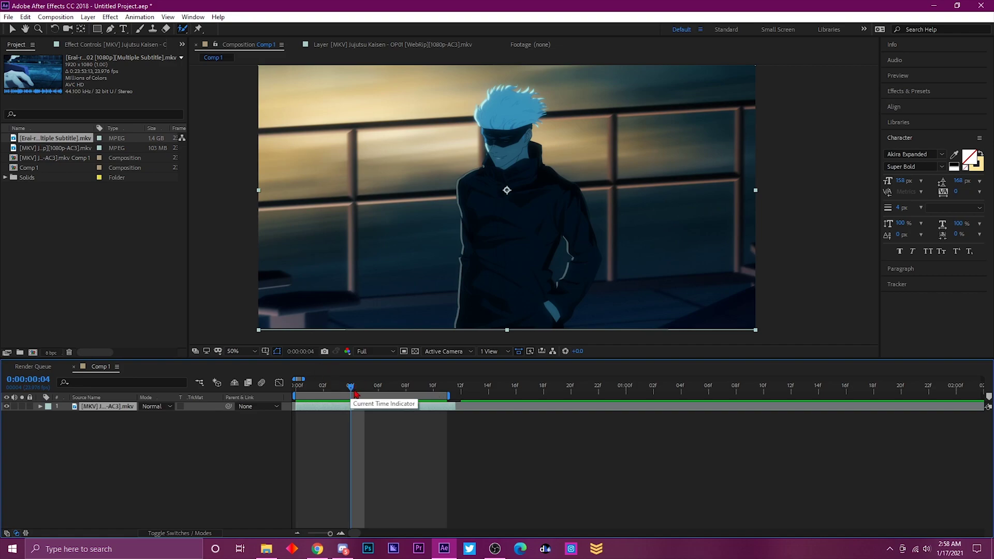
pyautogui.hotkey('ctrl', 'shift', 'd')
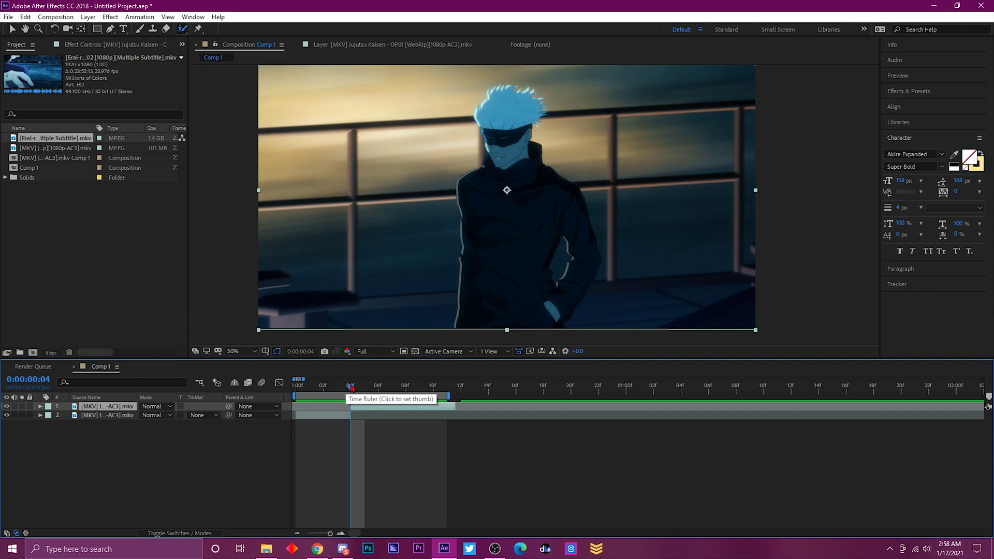
pyautogui.hotkey('ctrl', 'z')
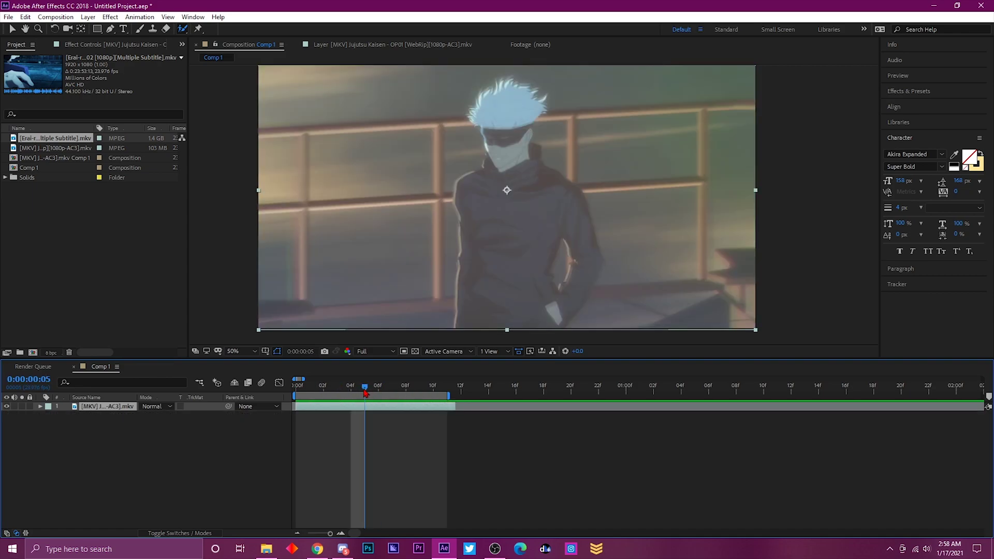
# Duplicate the footage layer and start the copy at frame 14.
pyautogui.click(337, 390)
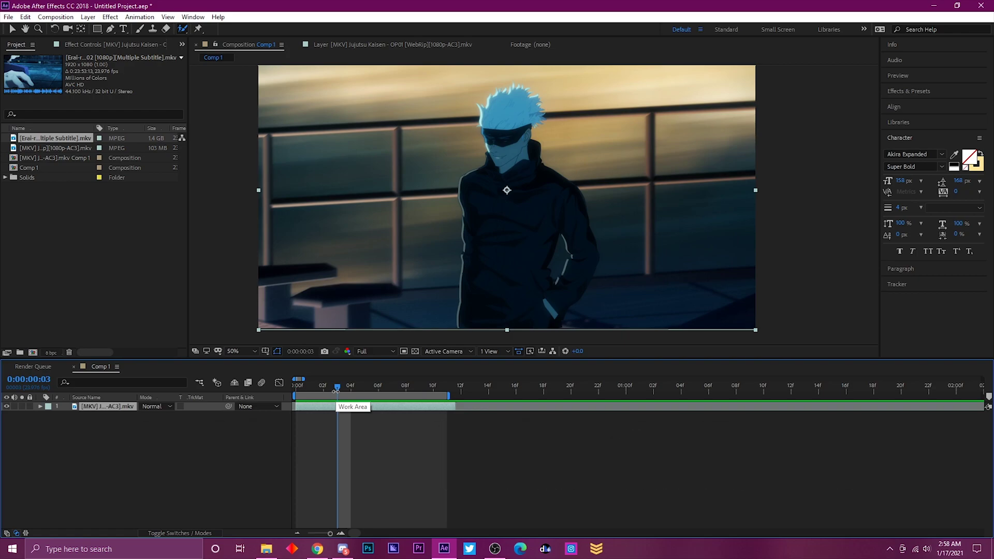
pyautogui.moveTo(369, 392); pyautogui.dragTo(496, 392)
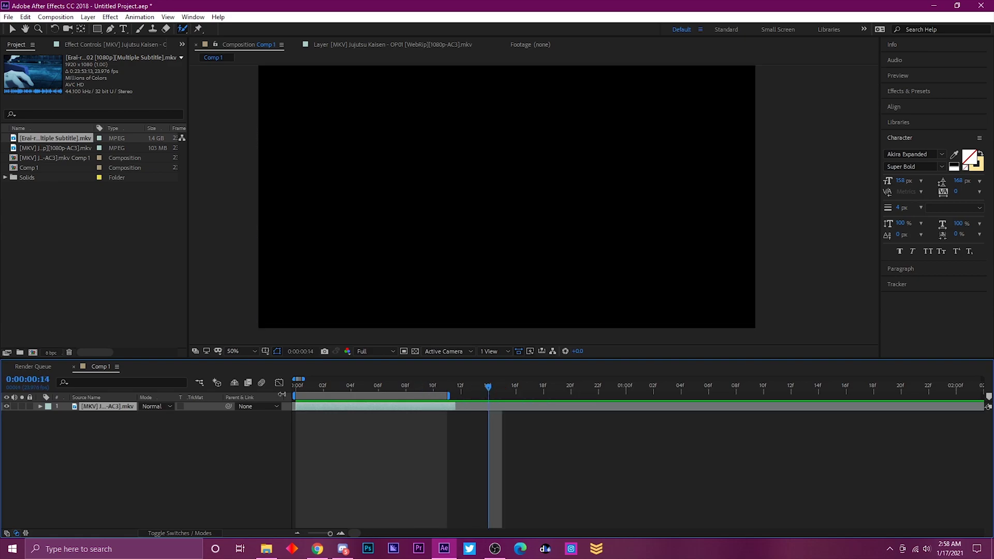
pyautogui.hotkey('ctrl', 'd')
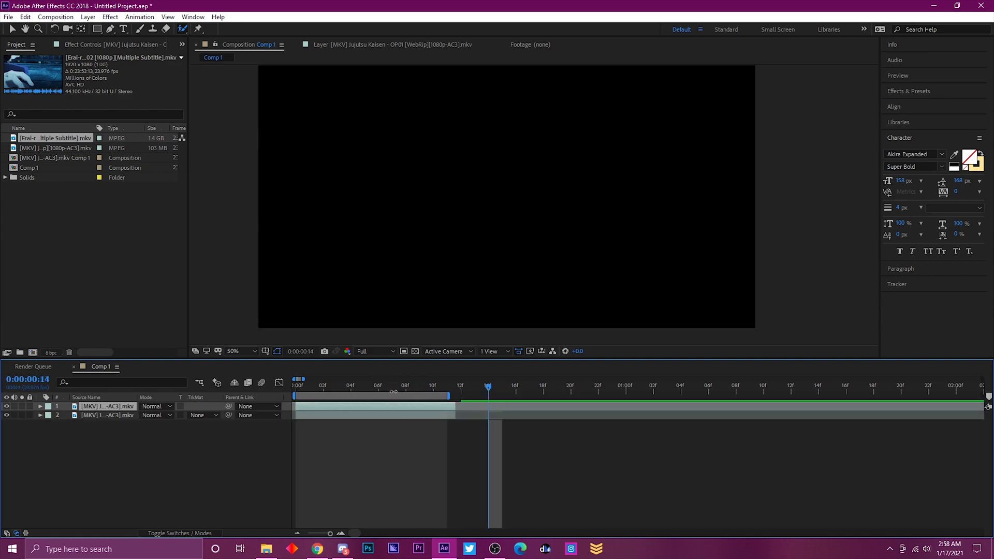
pyautogui.press('[')
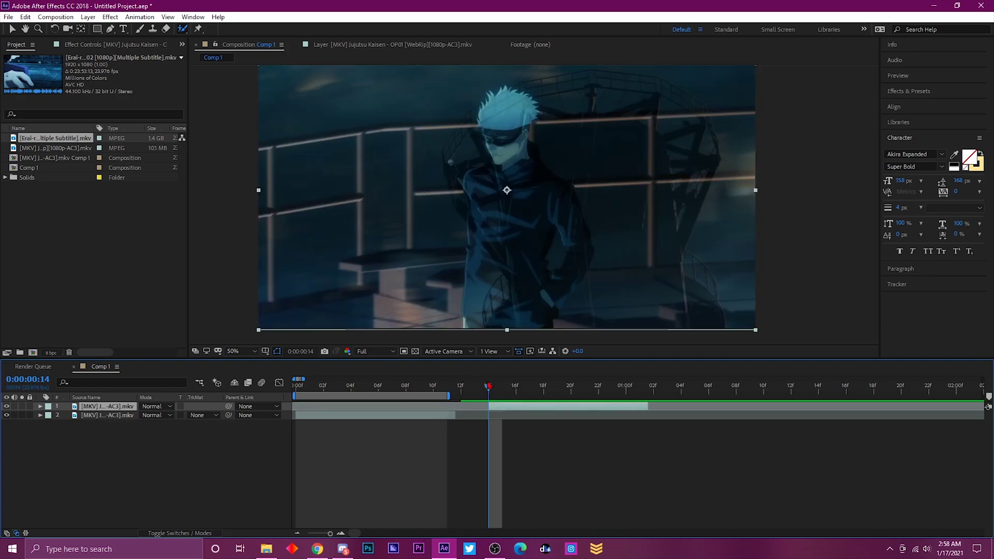